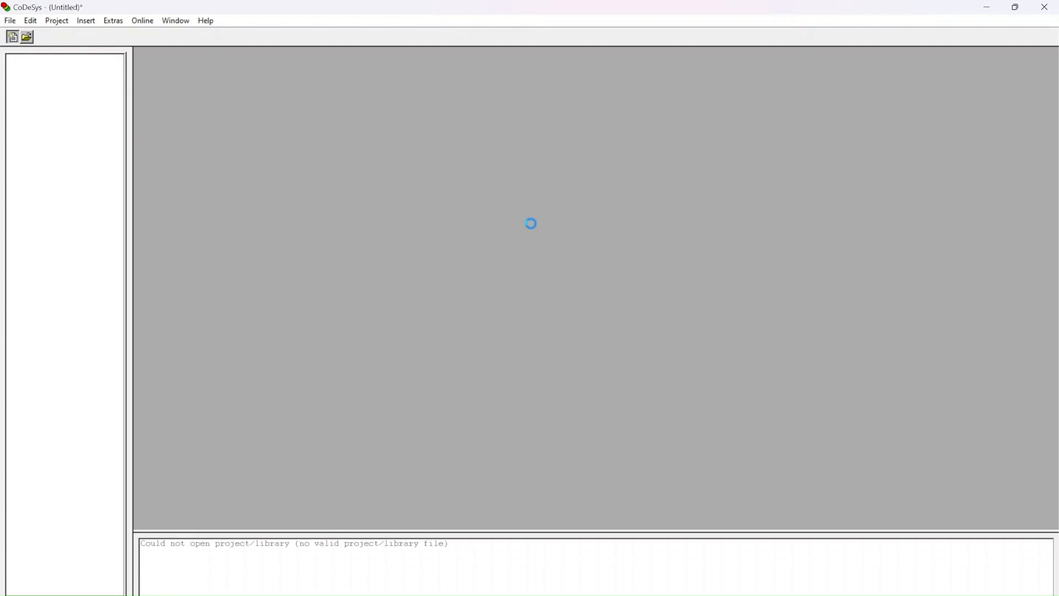
Step: Set the new project's target configuration to 3S CoDeSys SP PLCWinNT V2.4
left_click(609, 227)
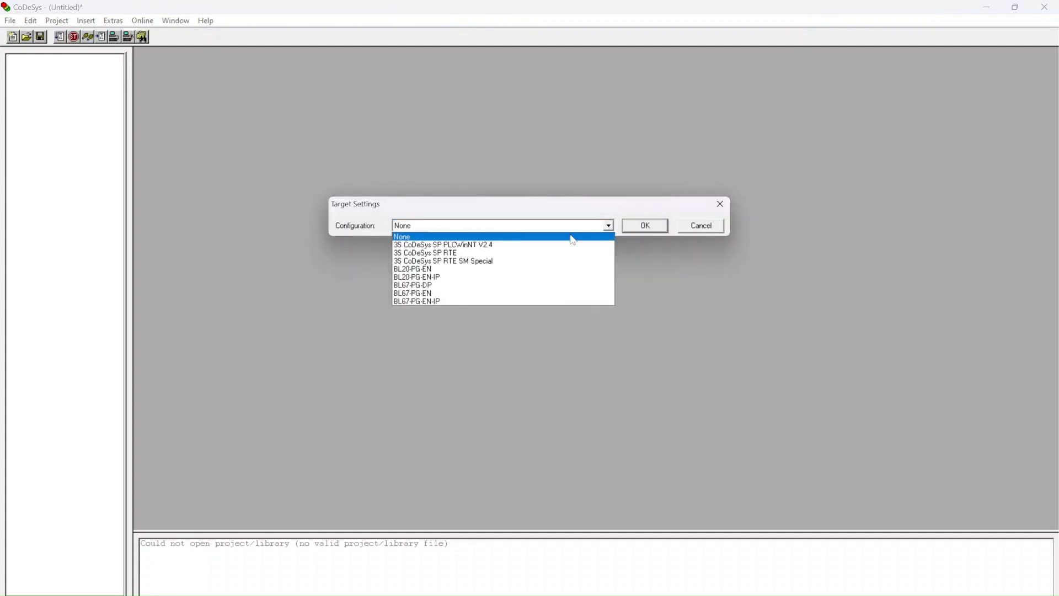
left_click(528, 245)
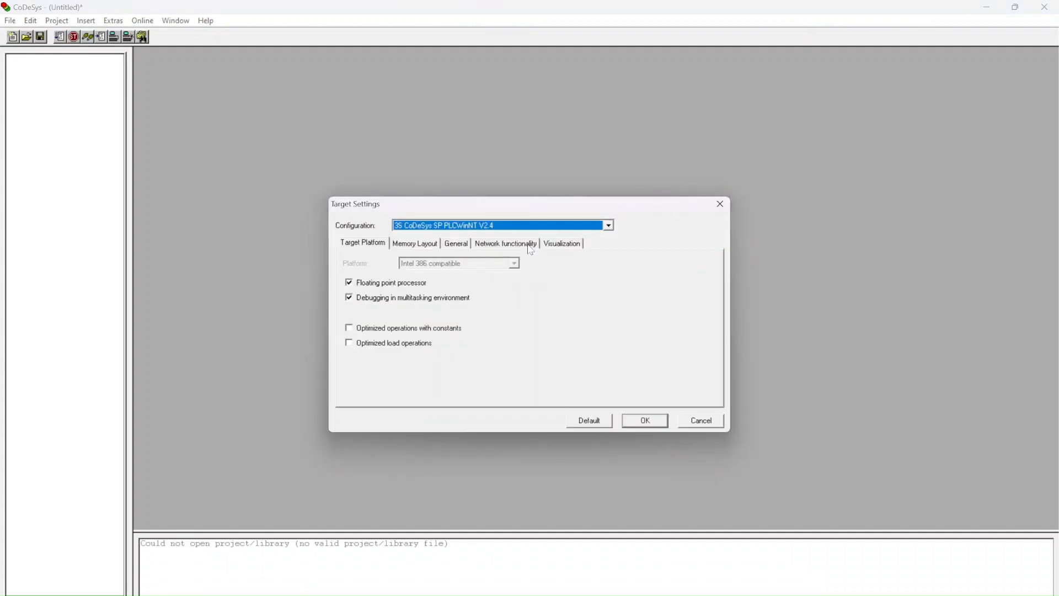
left_click(645, 420)
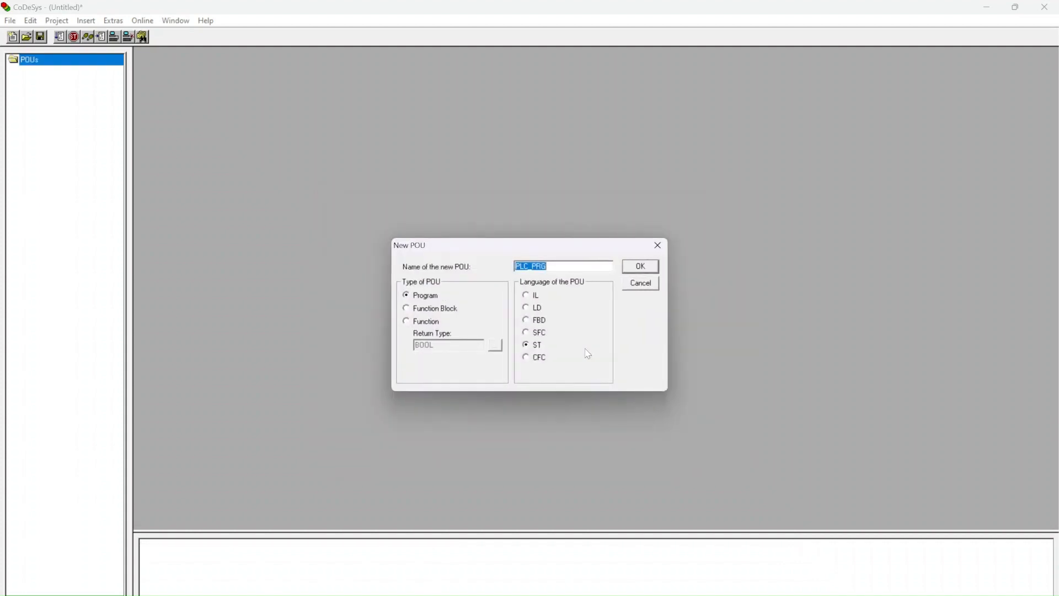
Step: Create the PLC_PRG program in ST and enlarge its editor and variable declaration area
left_click(535, 350)
left_click(640, 267)
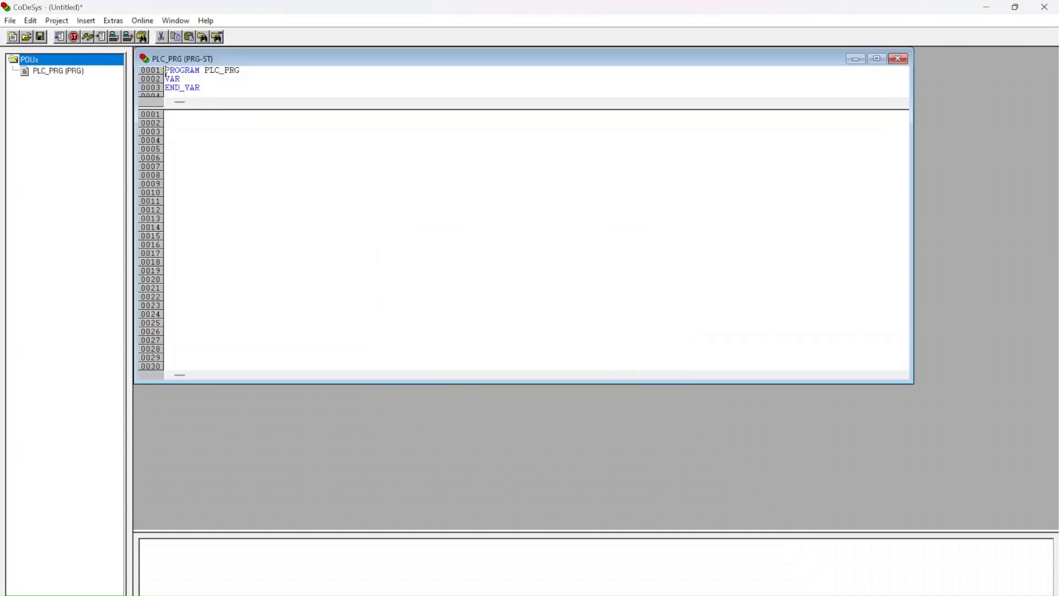
left_click(876, 59)
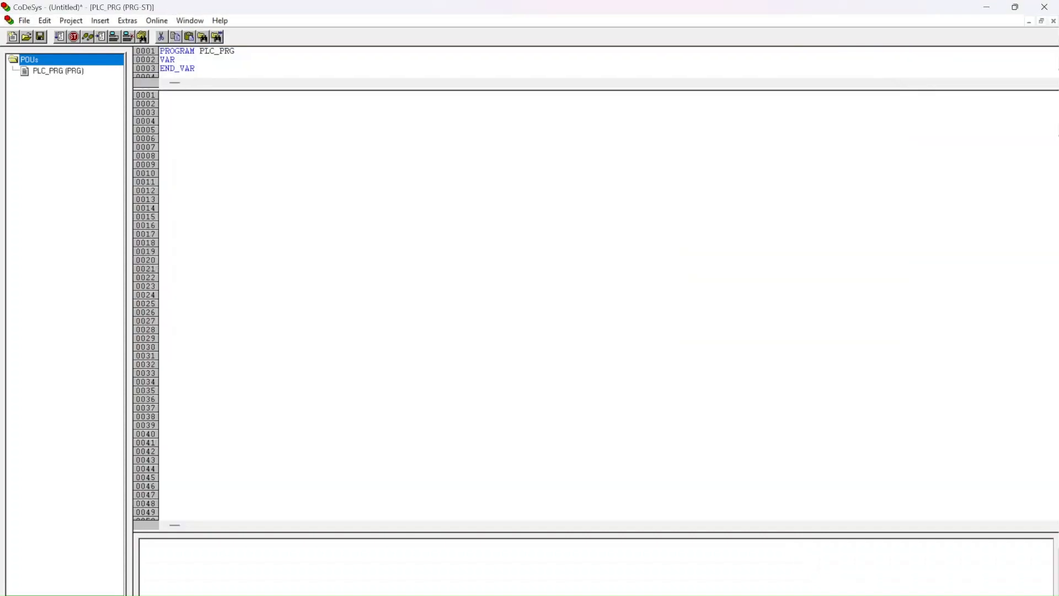
left_click_drag(690, 90, 660, 256)
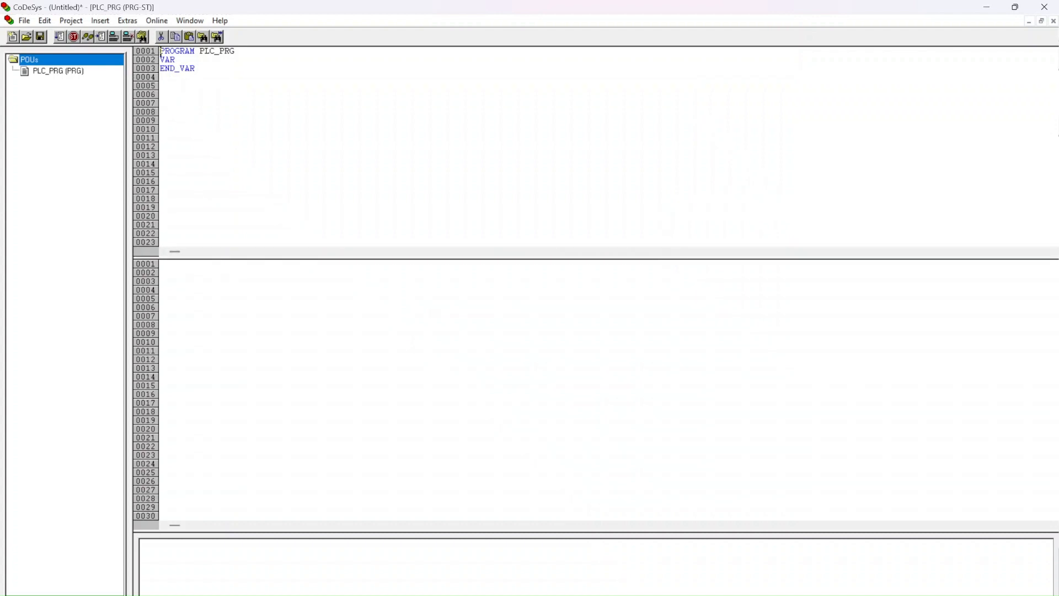
Step: Switch to PowerShell, run python .\f.py --gui, and enter the strokes A+ and A- in the sequence
key("alt+Tab")
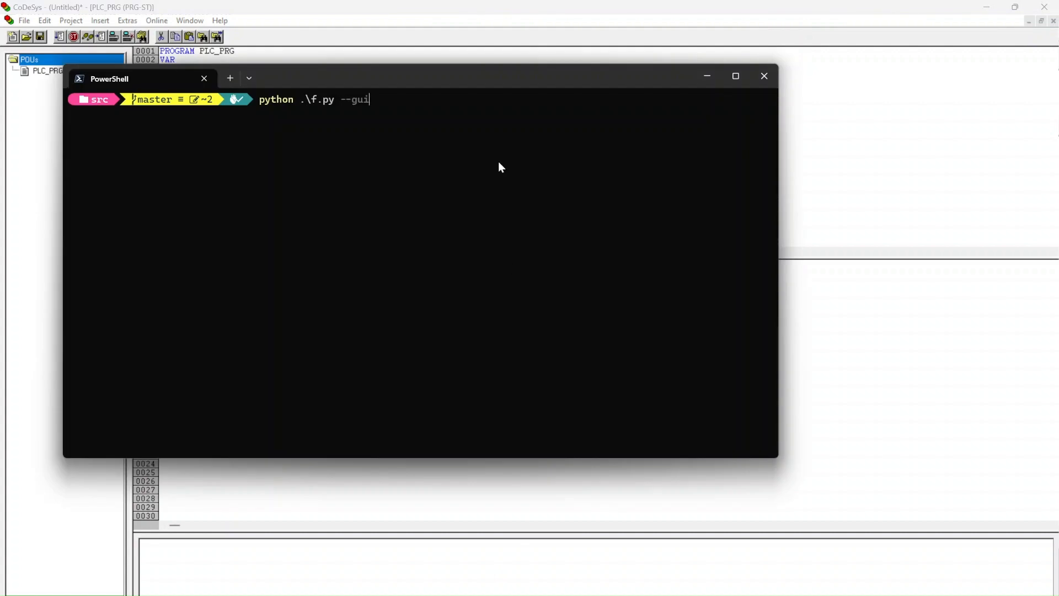
key("Return")
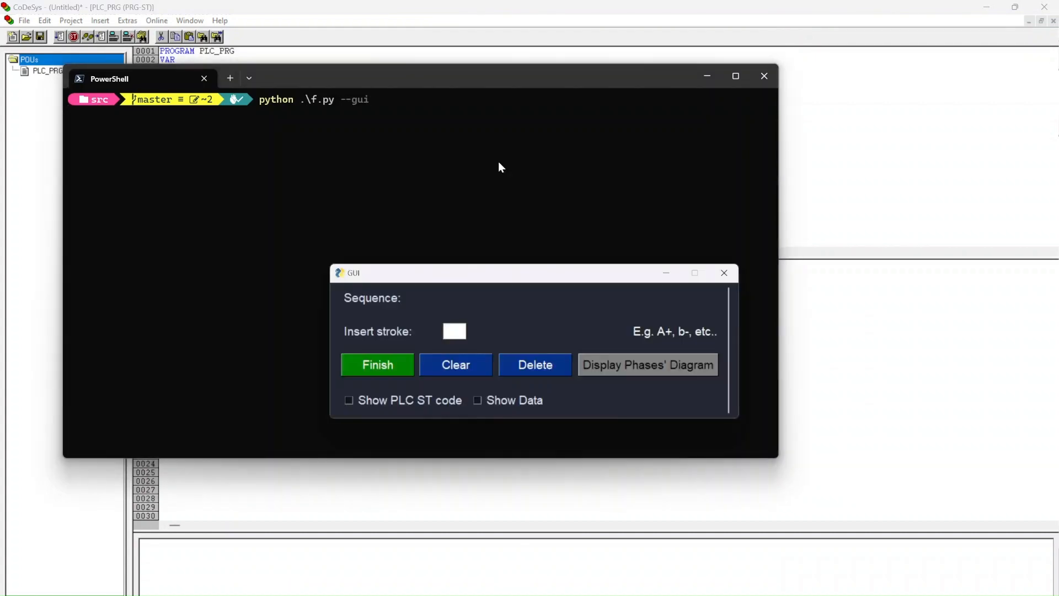
type("a+")
key("Return")
type("a-")
key("Return")
Step: Extend the sequence with the strokes B+, B-, B+, B-, B+ and B-
type("b+")
key("Return")
type("b-")
key("Return")
type("b+")
key("Return")
type("b-")
key("Return")
type("b+")
key("Return")
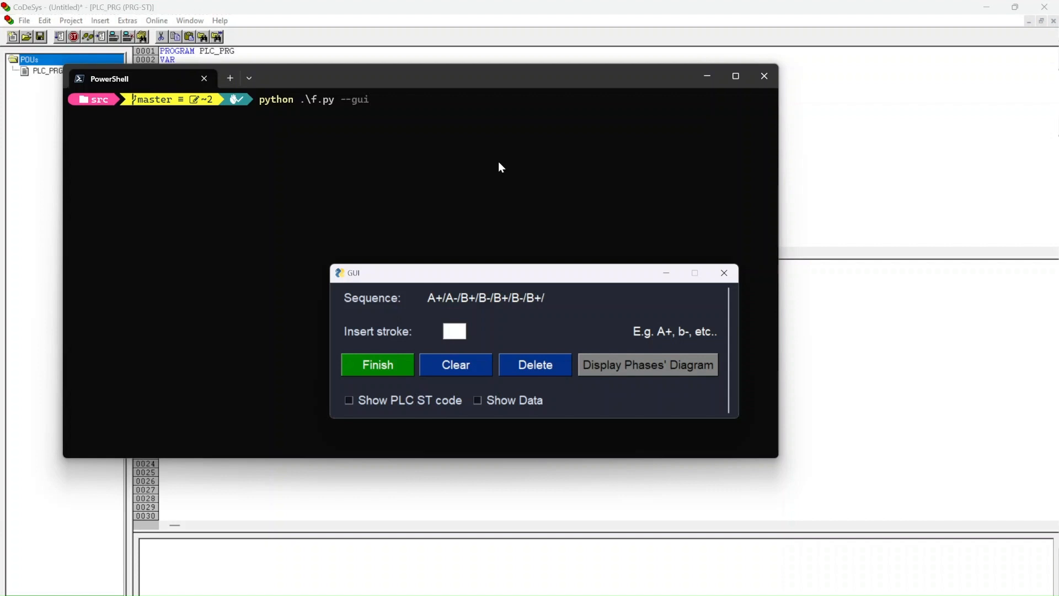
type("b")
key("Return")
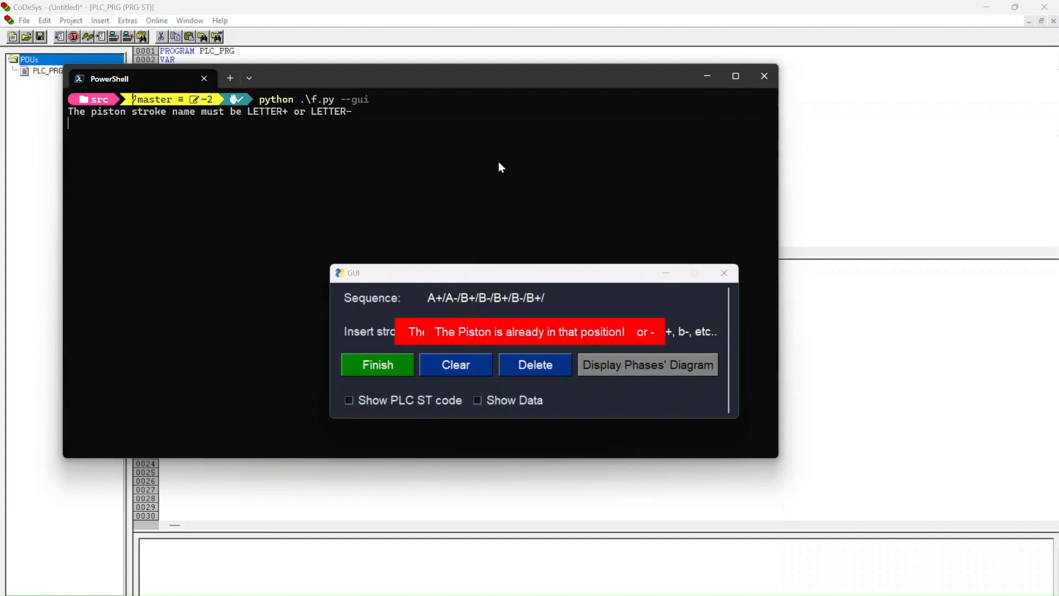
type("b-")
key("Return")
Step: Add the strokes C+ and C-, and finish the piston sequence
type("c")
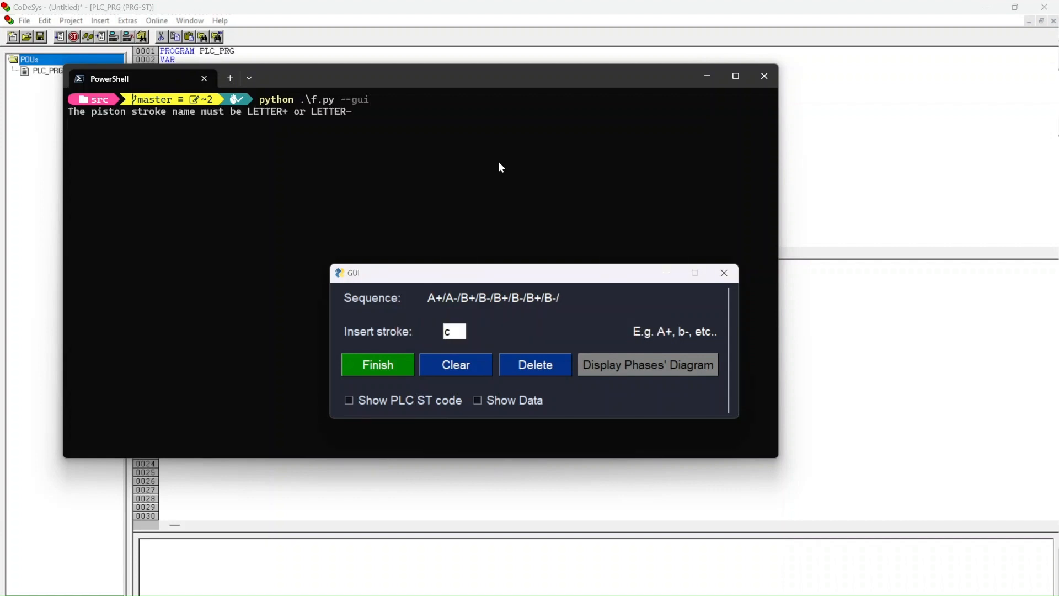
type("+")
key("Return")
type("c-")
key("Return")
left_click(388, 365)
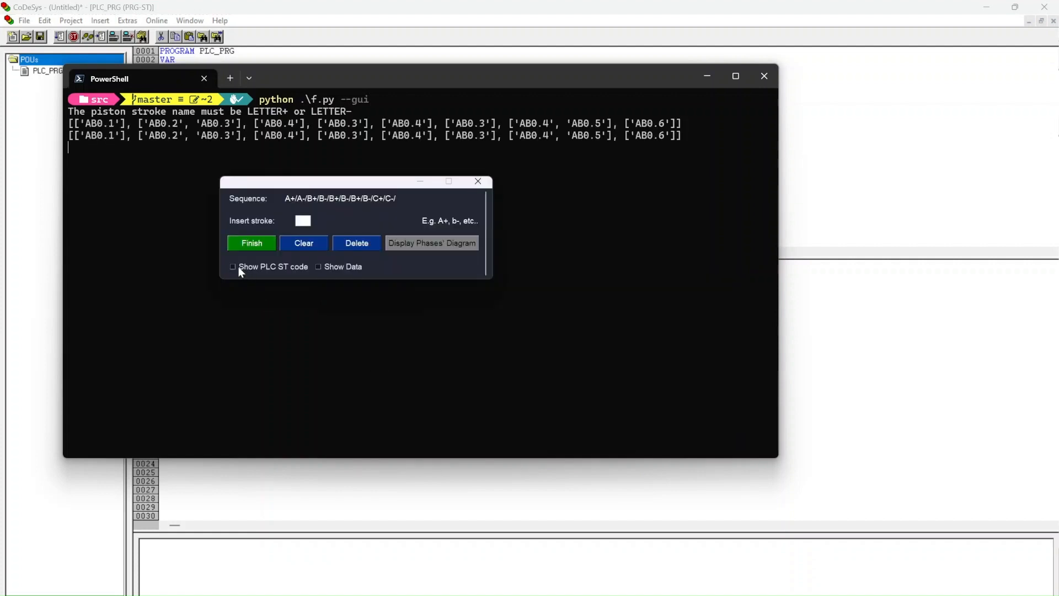
Step: View the phases' diagram and the data table for the sequence, and hide both again
left_click(419, 243)
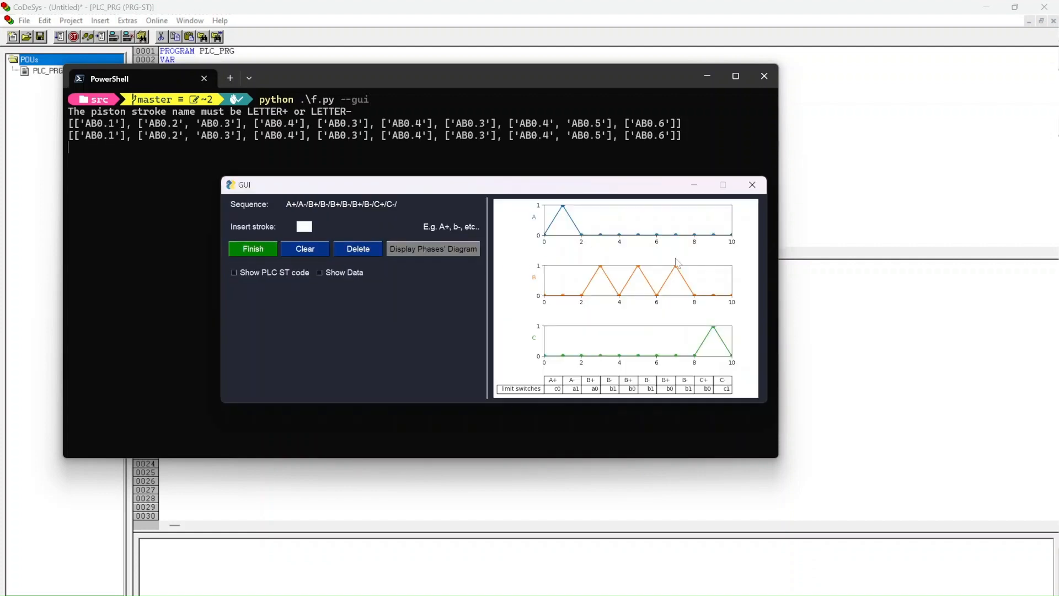
left_click(353, 273)
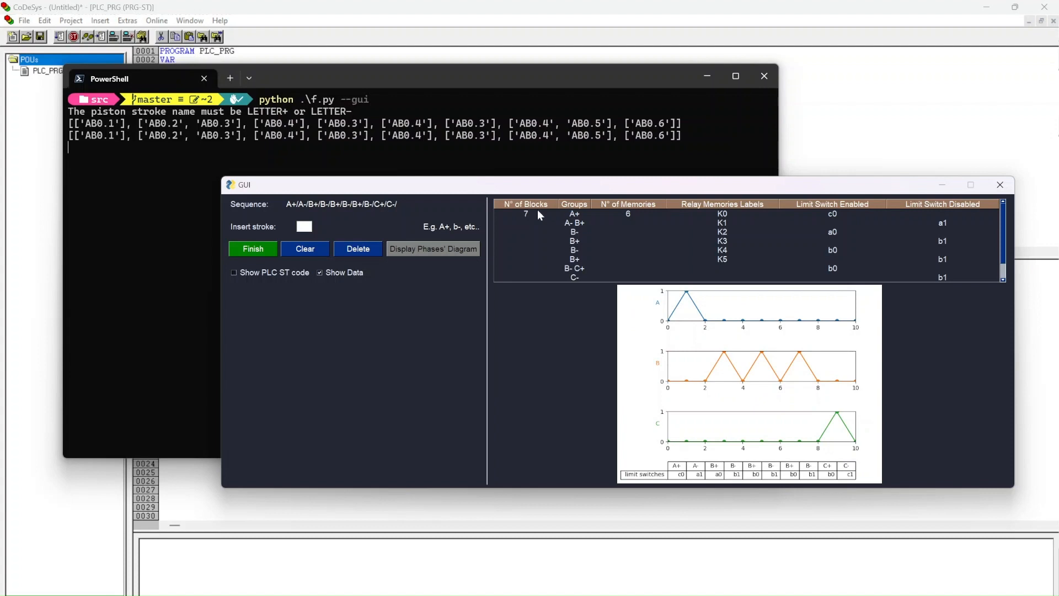
left_click(427, 247)
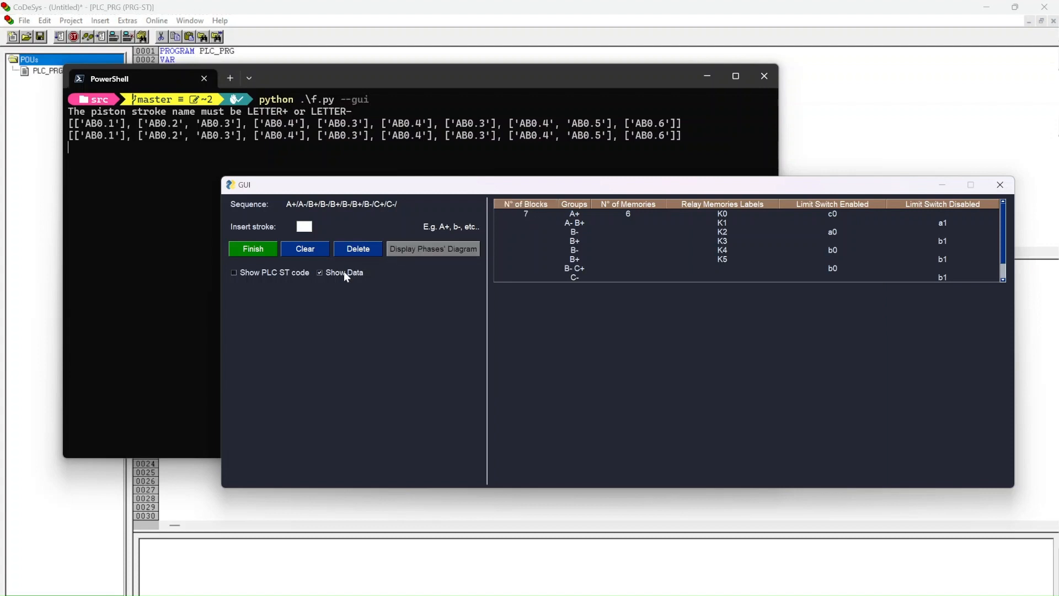
left_click(341, 272)
Step: Show the generated PLC ST code, copy its AB0 and EB0 BYTE declarations, and minimize the terminal and generator windows
left_click(281, 272)
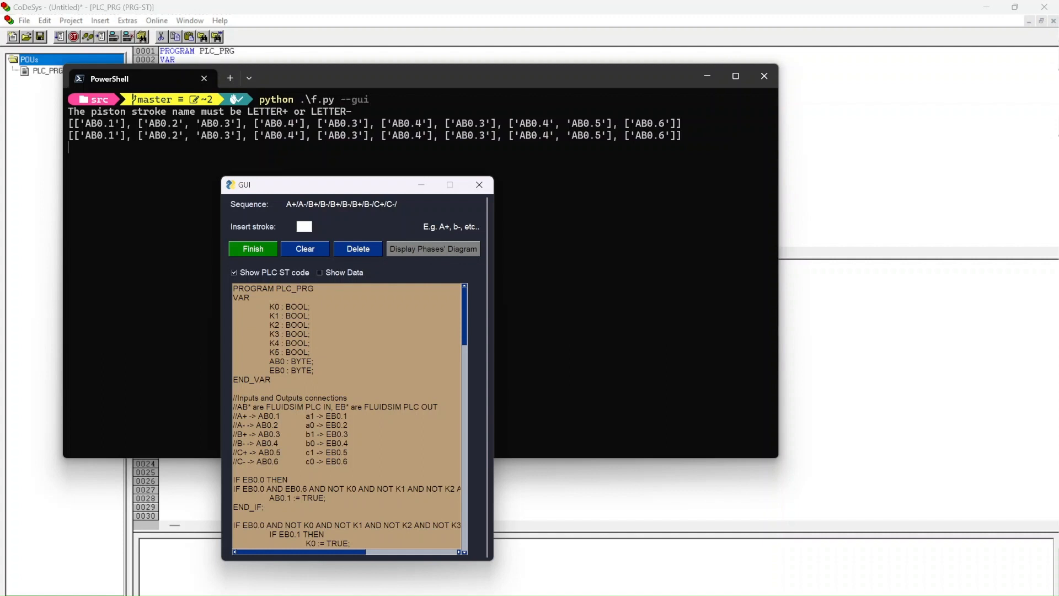
left_click_drag(313, 370, 270, 361)
key("ctrl+c")
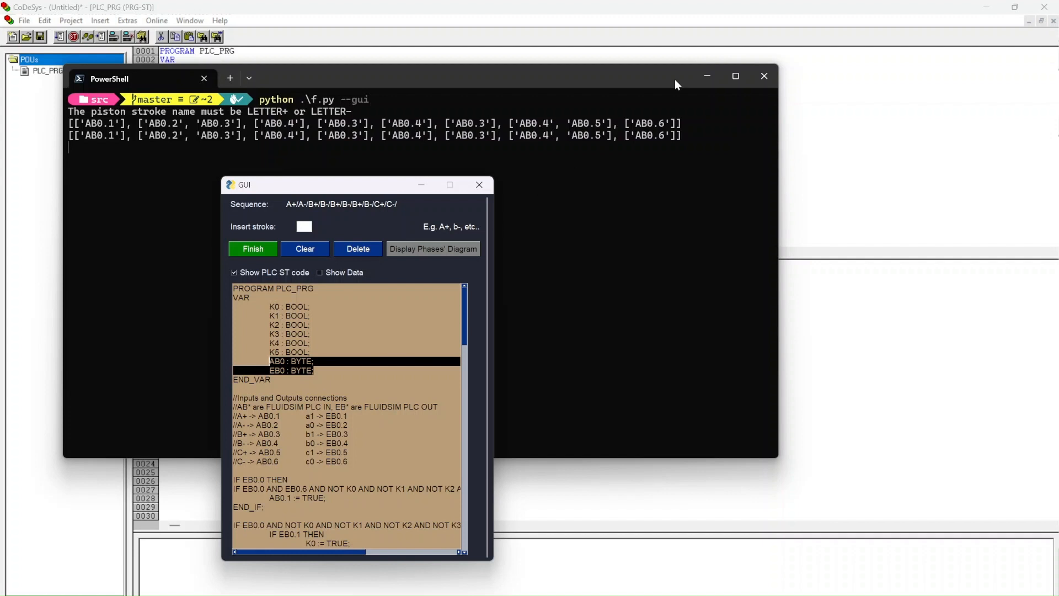
left_click(707, 75)
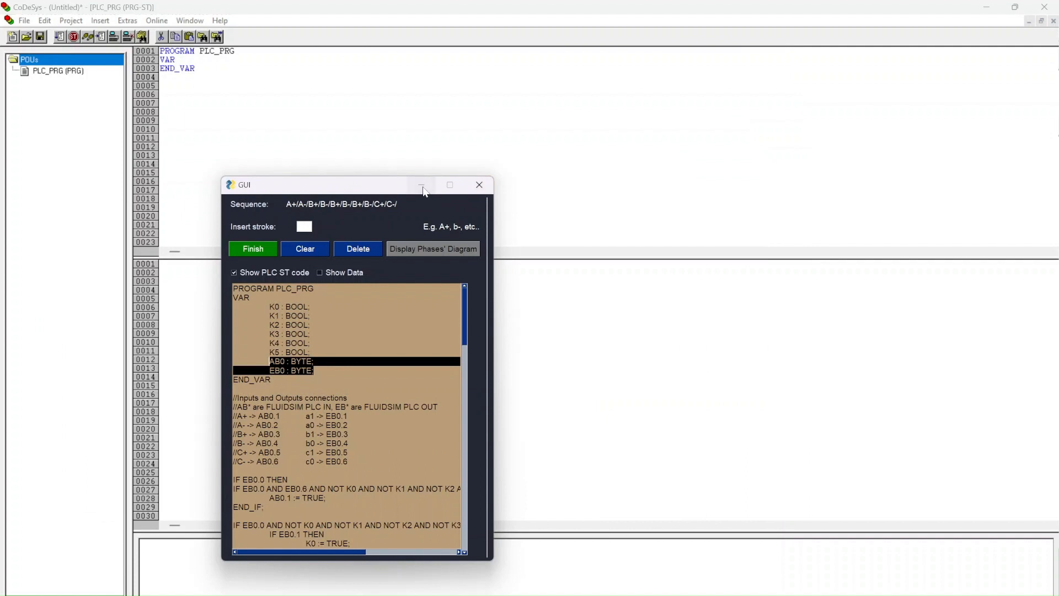
left_click(422, 186)
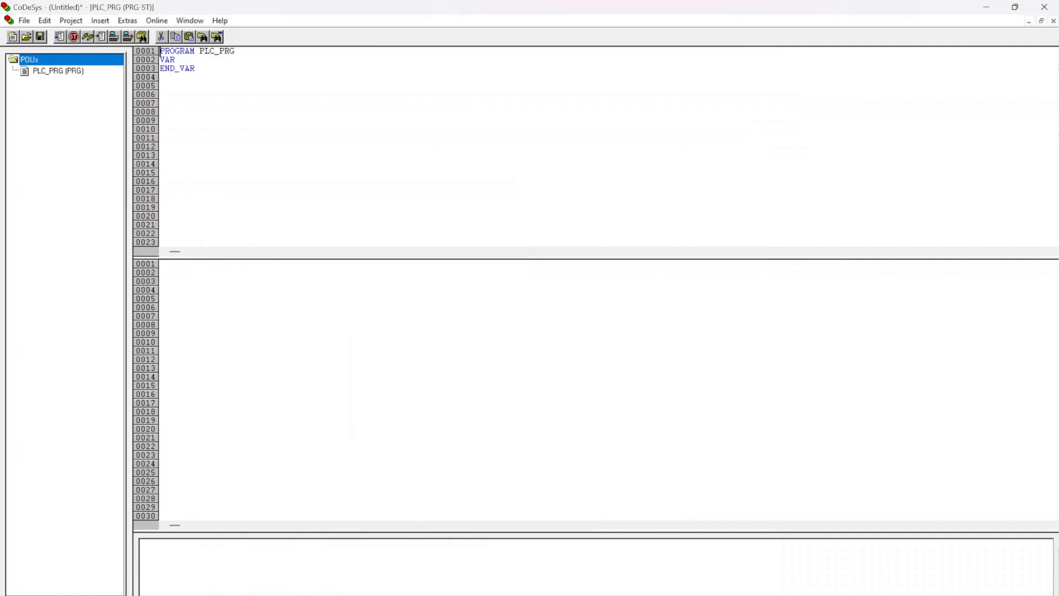
Step: Paste the AB0 and EB0 BYTE declarations into the VAR_GLOBAL block of Global_Variables in the CoDeSys resources
left_click(116, 589)
left_click(12, 71)
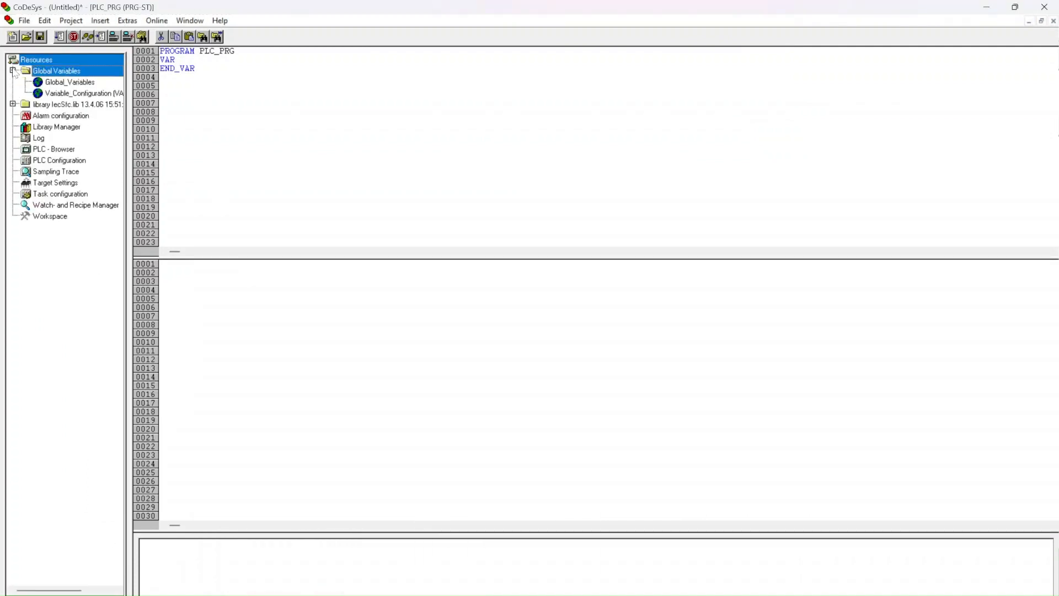
double_click(60, 82)
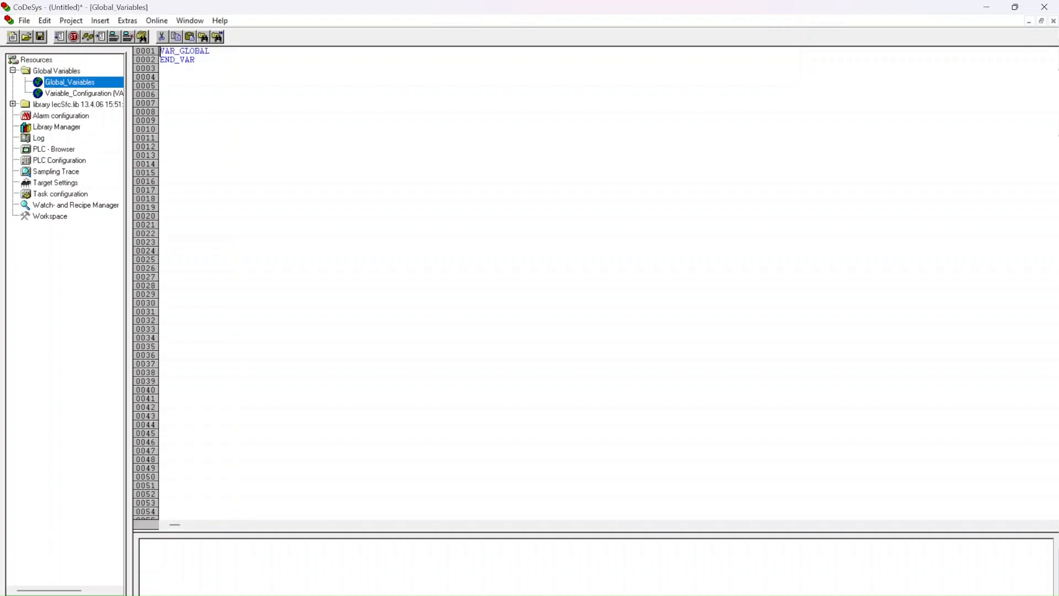
left_click(195, 60)
key("Right")
key("Right")
key("Right")
key("Return")
key("ctrl+v")
Step: Save the project as PLC_test
key("ctrl+s")
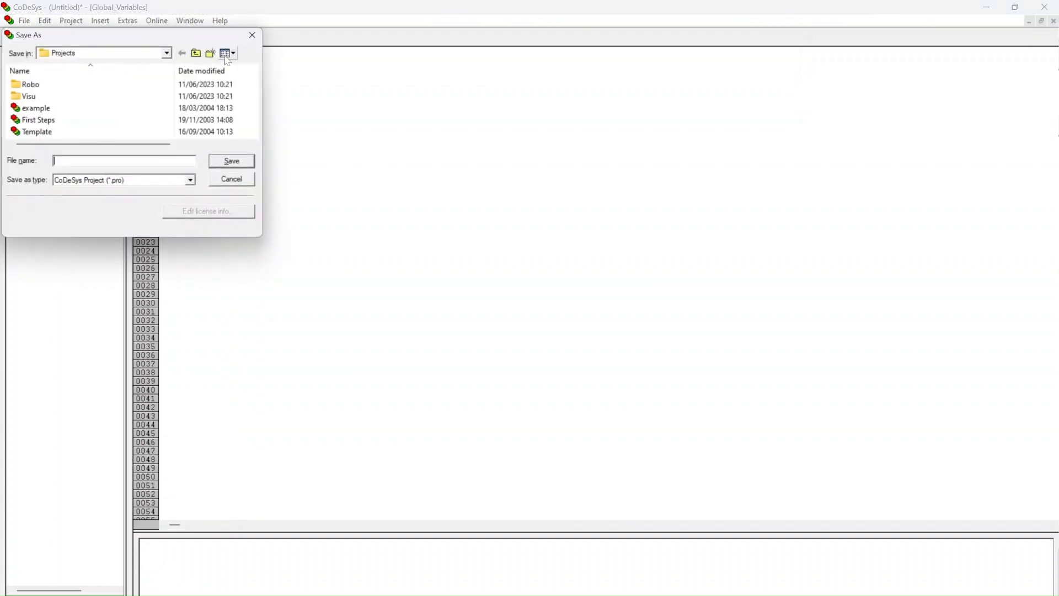
type("Pl")
type("PL")
type("C_test")
left_click(232, 162)
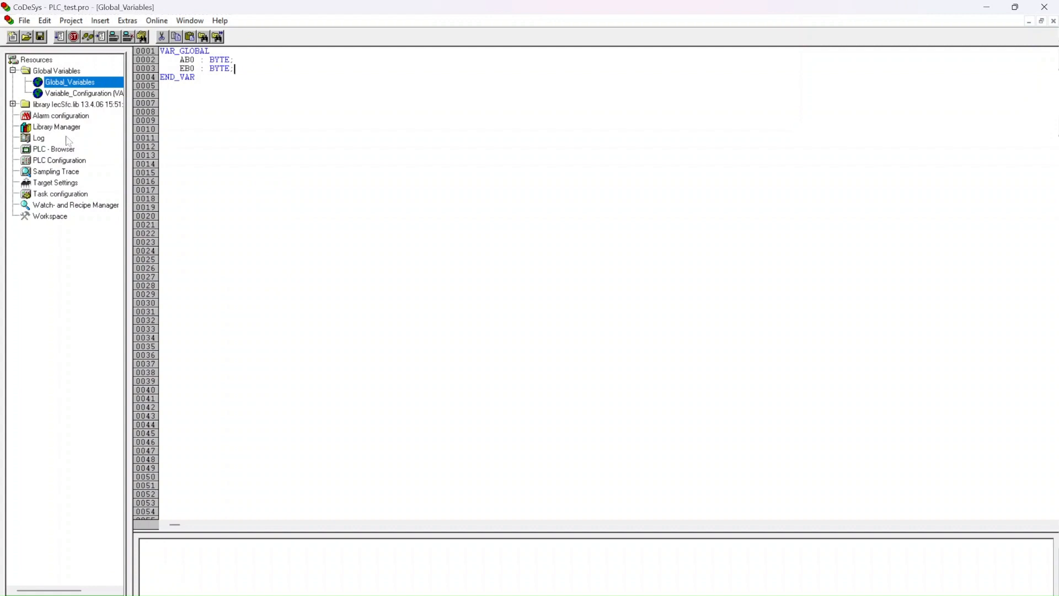
Step: Copy the K0 to K5 BOOL declarations from the generated code into PLC_PRG's VAR block and save the project
left_click(20, 594)
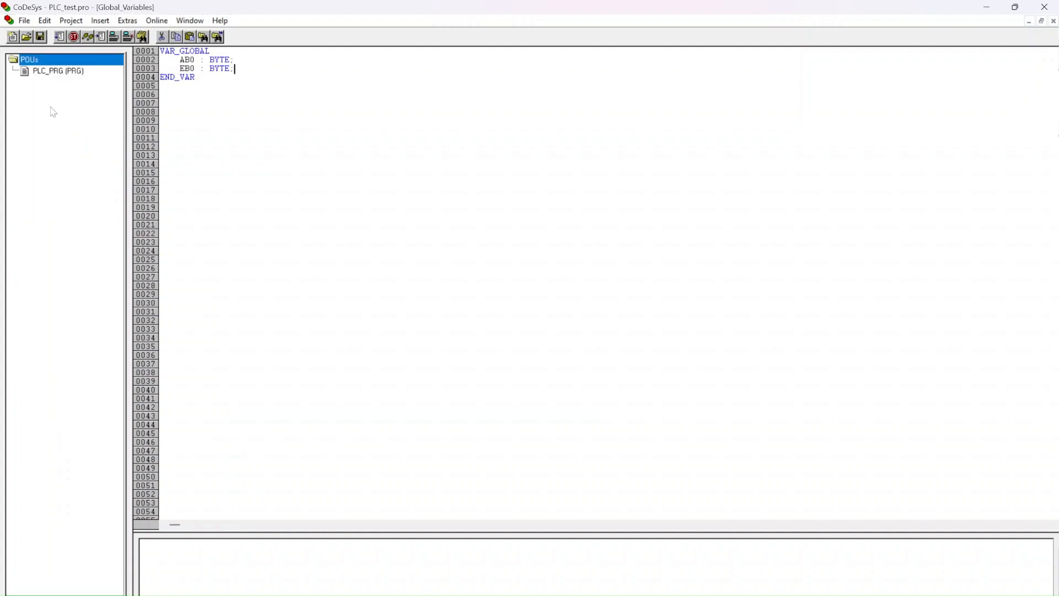
left_click(61, 71)
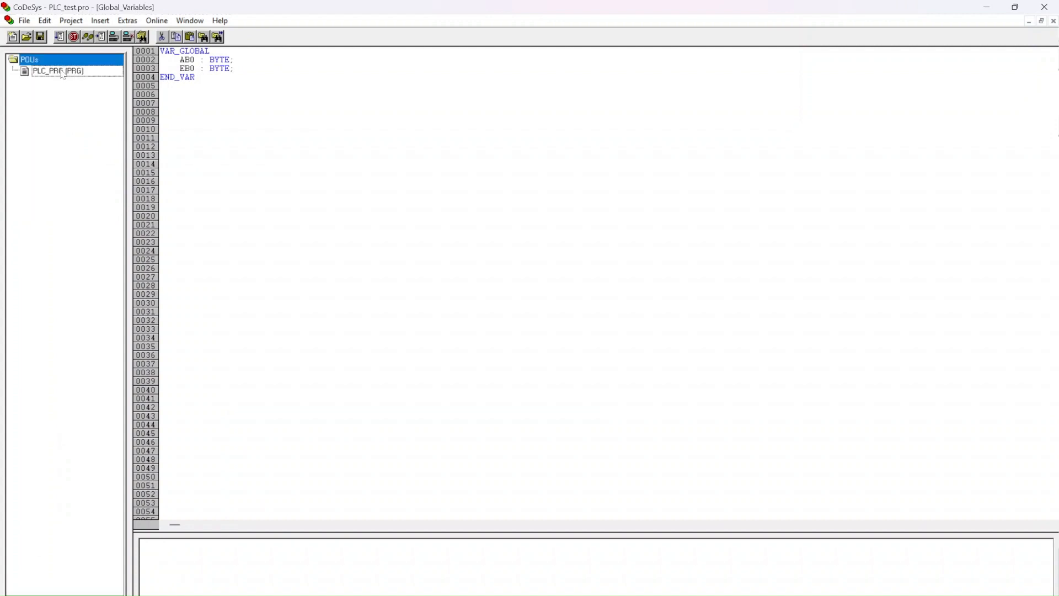
double_click(112, 74)
key("Return")
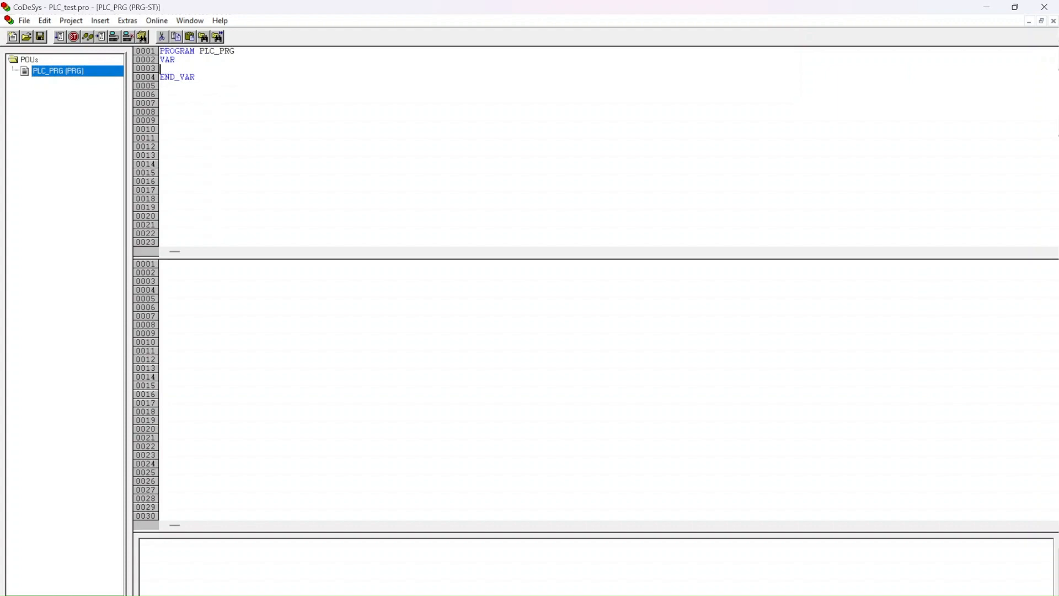
key("alt+Tab")
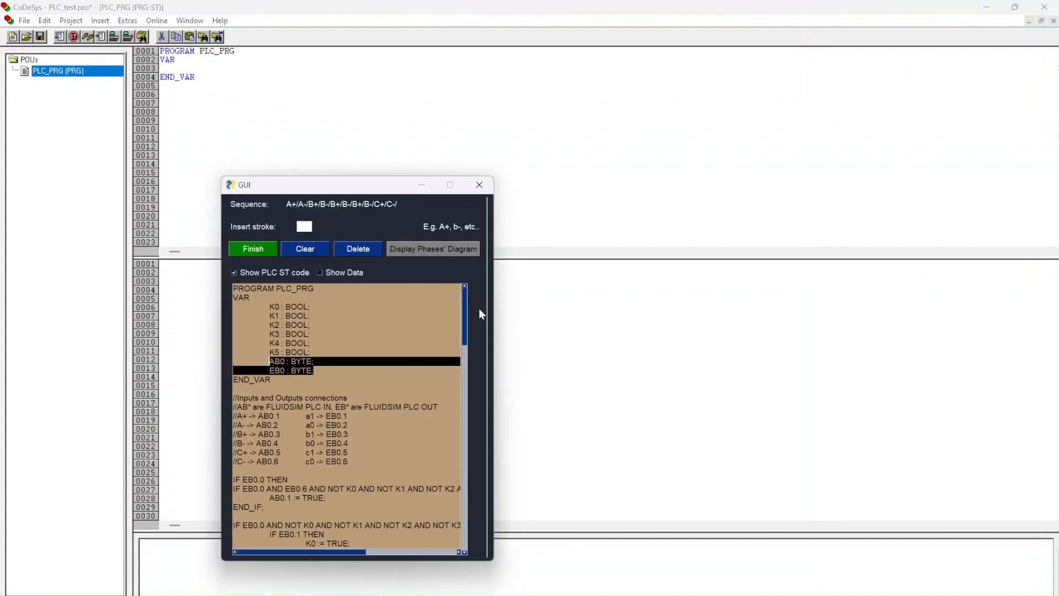
left_click_drag(310, 353, 269, 307)
key("ctrl+c")
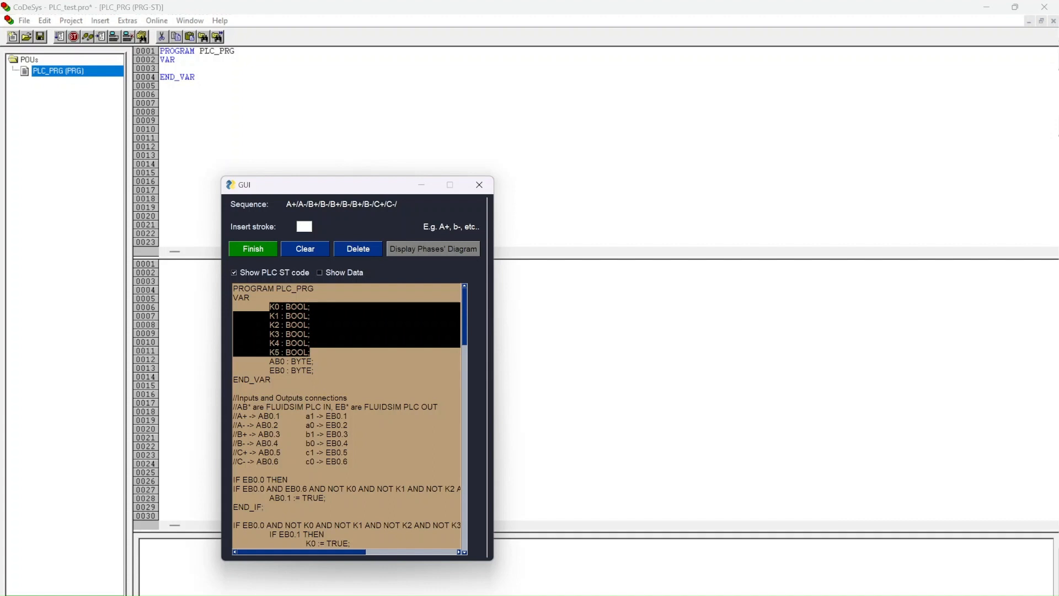
key("alt+Tab")
left_click(175, 59)
key("ctrl+v")
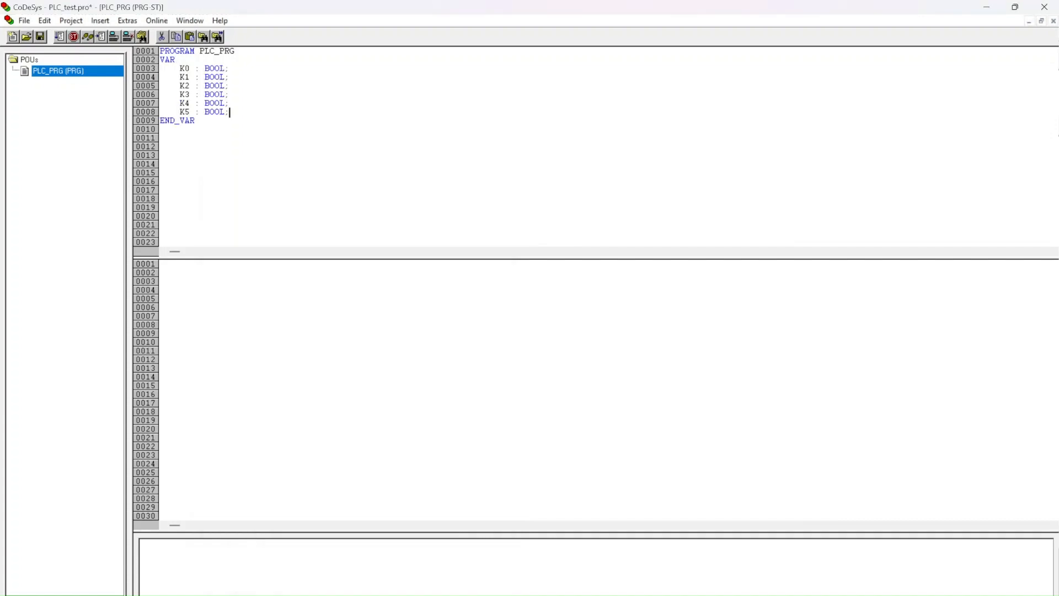
key("ctrl+s")
Step: Copy the generated IF logic, from IF EB0.0 THEN to the final END_IF, into PLC_PRG's code body and save the project
key("alt+Tab")
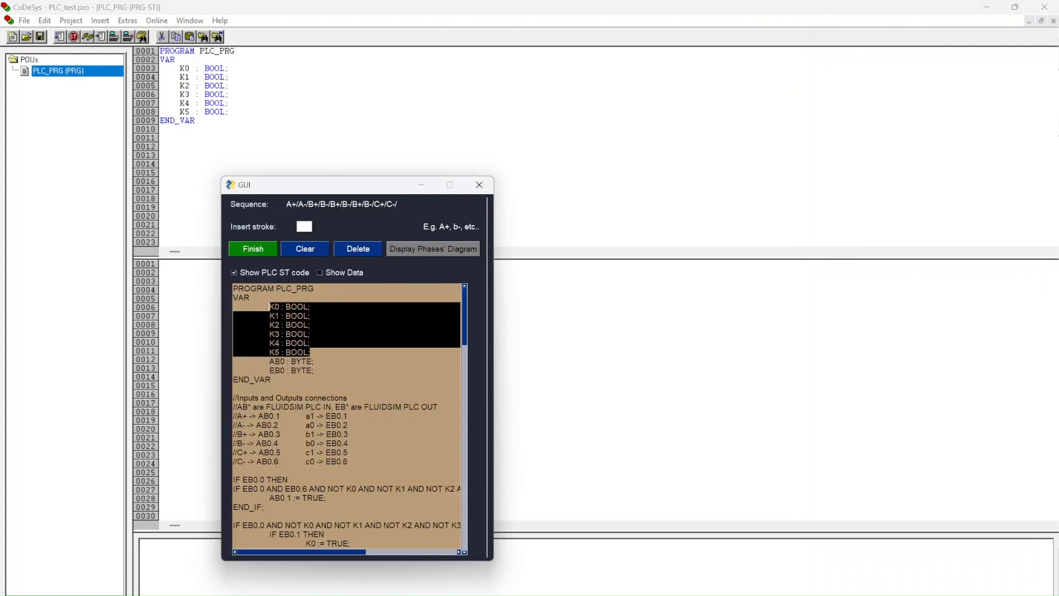
left_click_drag(233, 479, 381, 577)
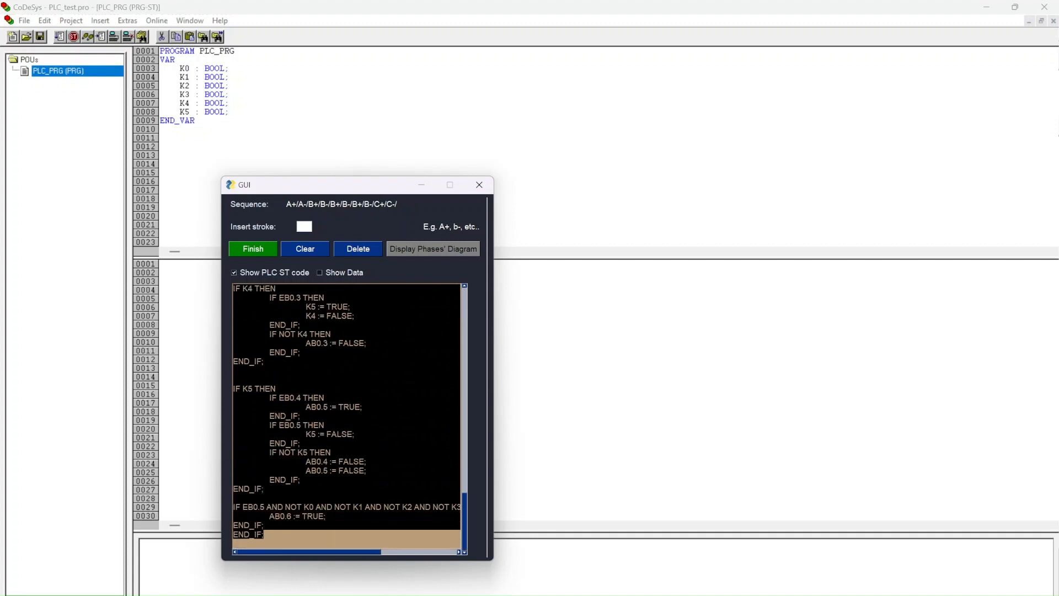
key("ctrl+c")
left_click(496, 444)
key("ctrl+v")
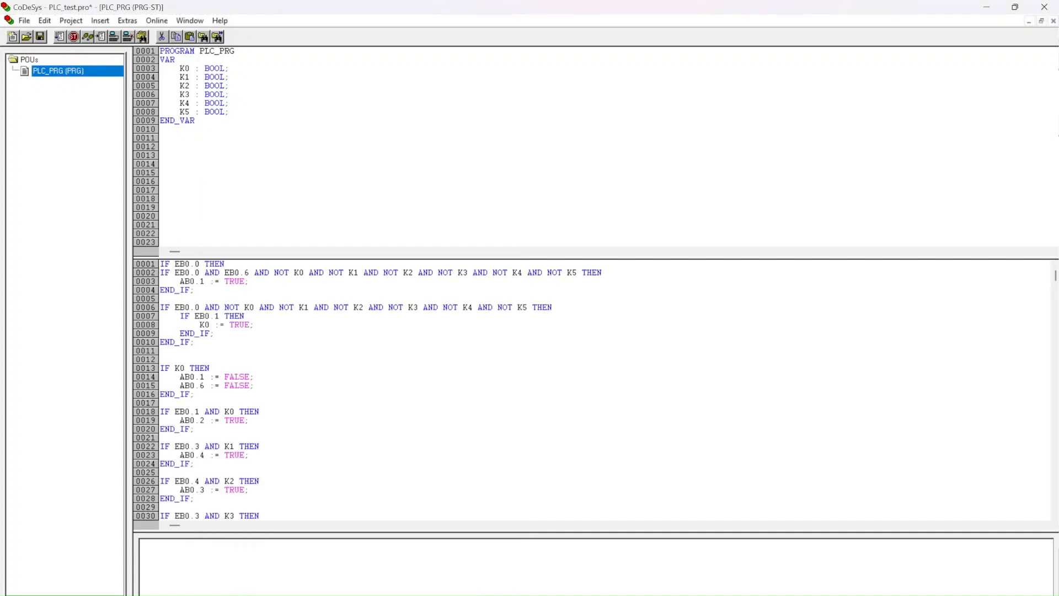
key("ctrl+s")
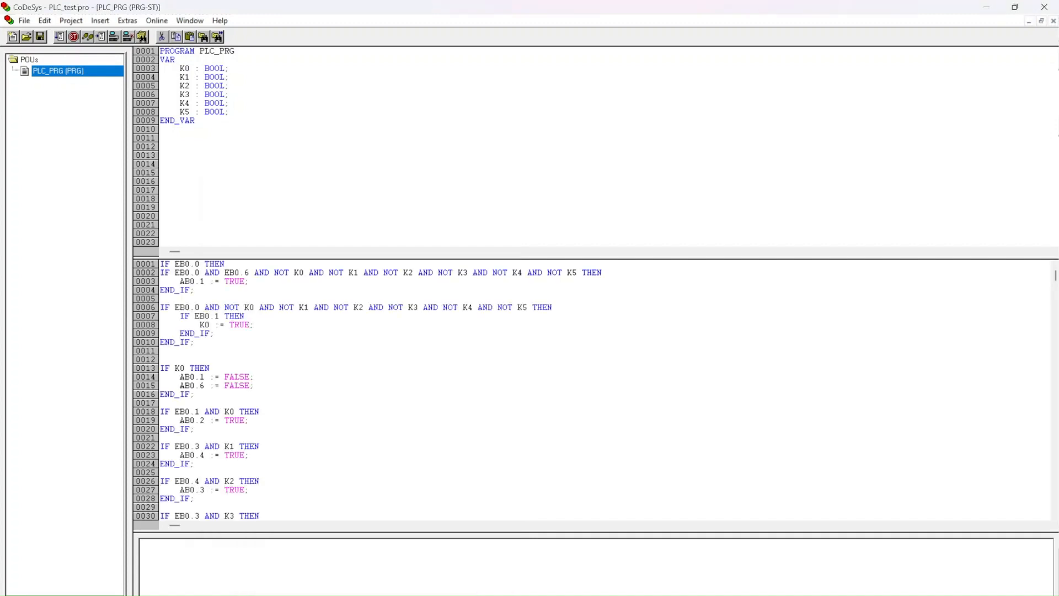
Step: Remove both existing 'localhost' via Tcp/Ip channels from the project's communication parameters
left_click(159, 22)
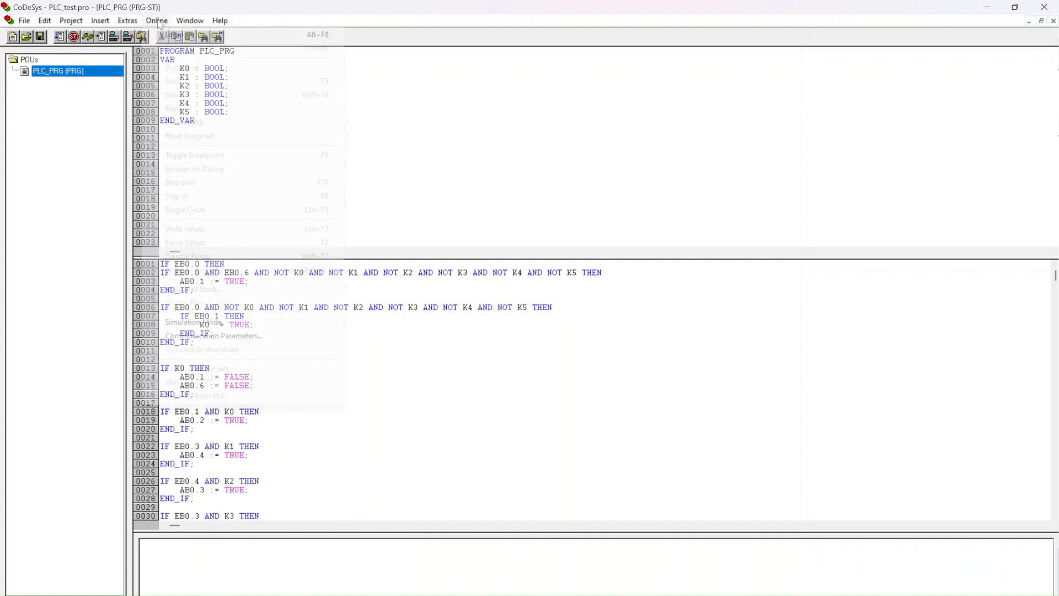
left_click(268, 338)
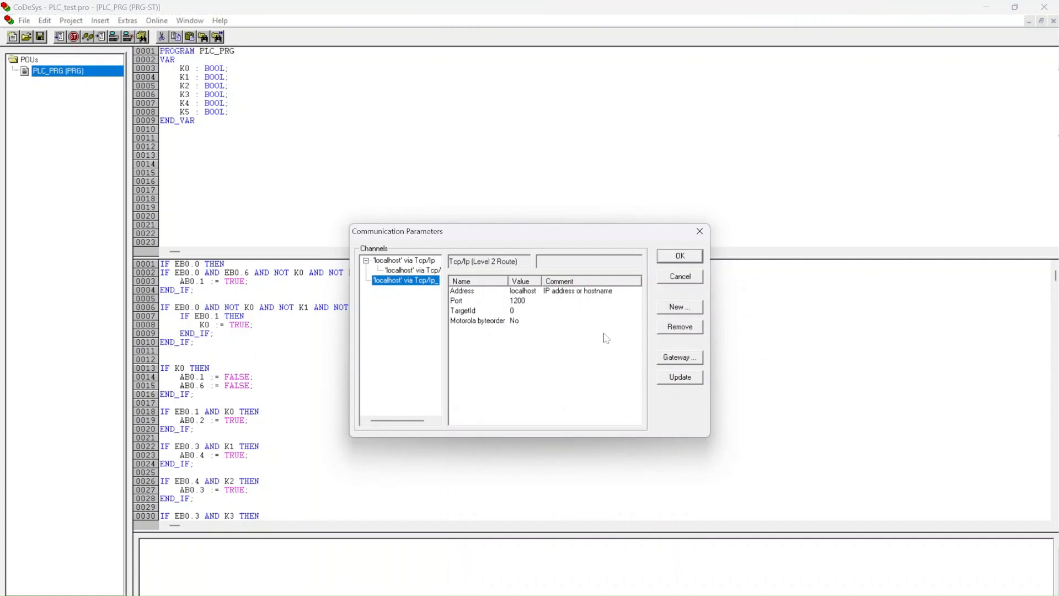
left_click(679, 328)
left_click(428, 271)
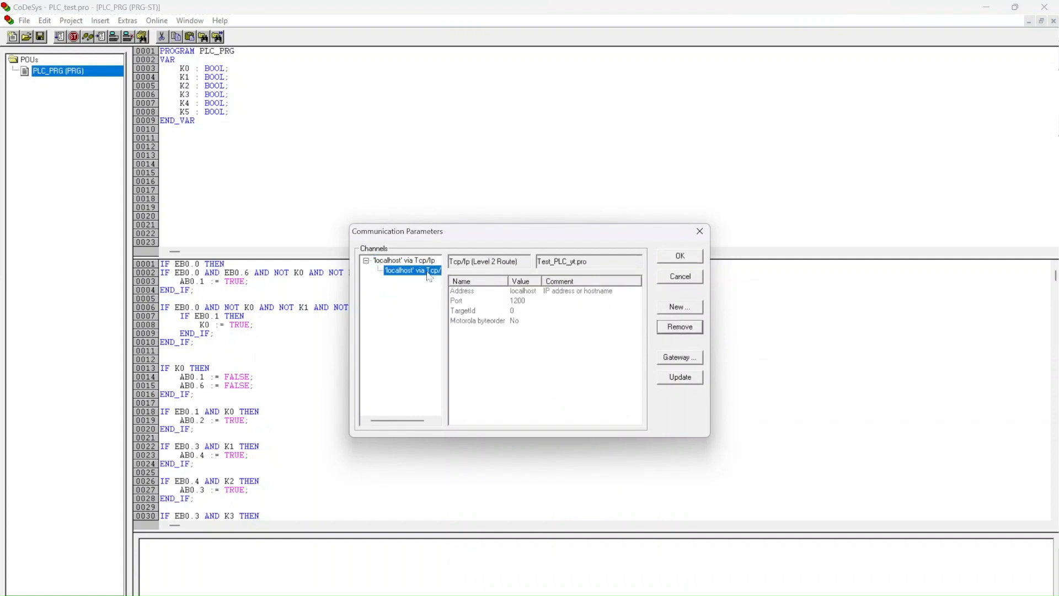
left_click(680, 328)
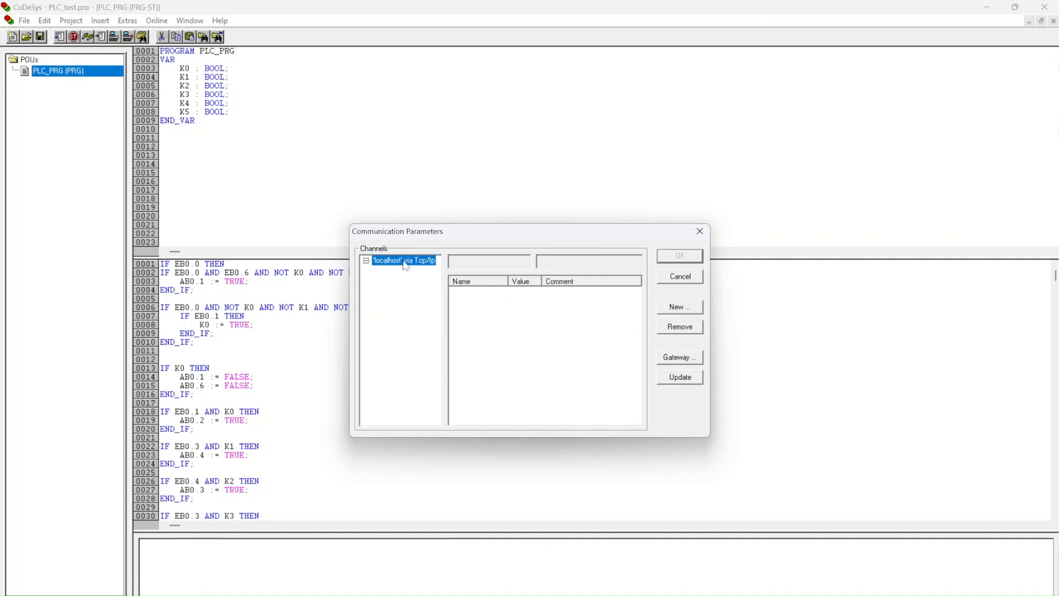
Step: Add a new 'localhost' via Tcp/Ip_ channel using the Tcp/Ip (Level 2 Route) device and accept the communication parameters
left_click(684, 310)
scroll(530, 482, "down", 2)
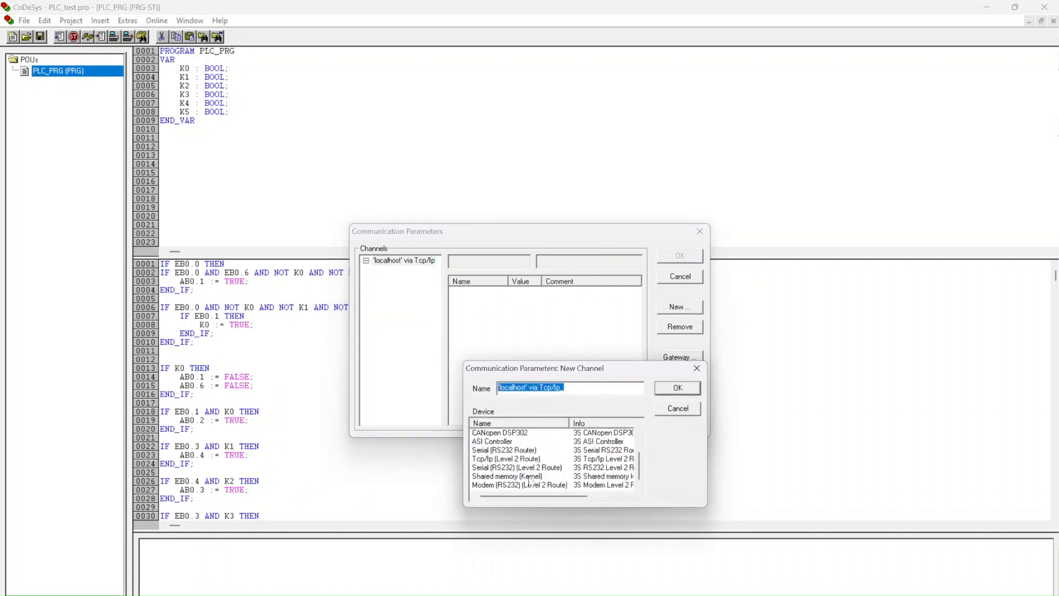
left_click(486, 460)
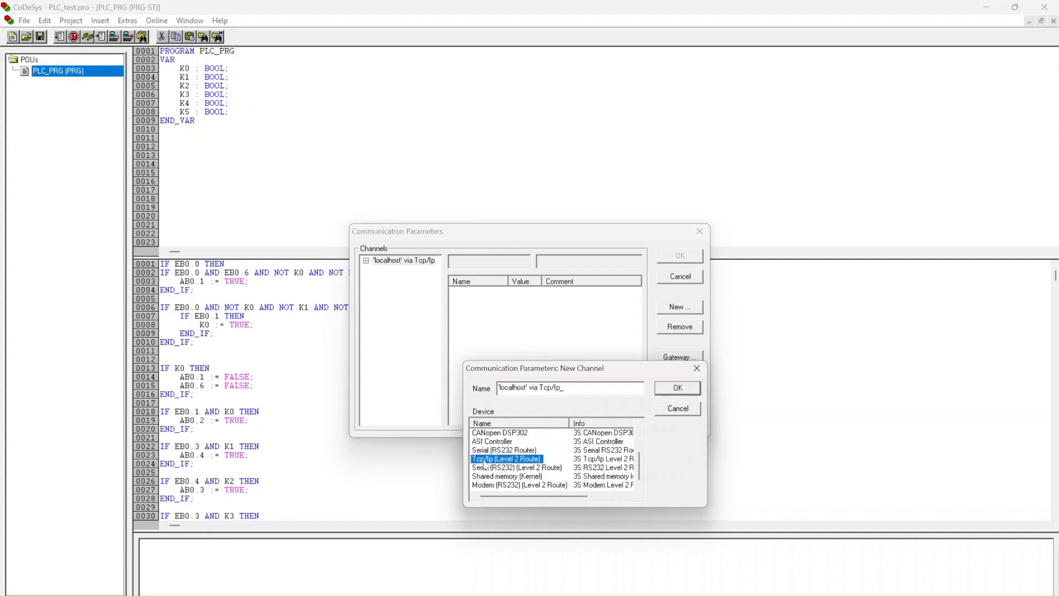
left_click(677, 389)
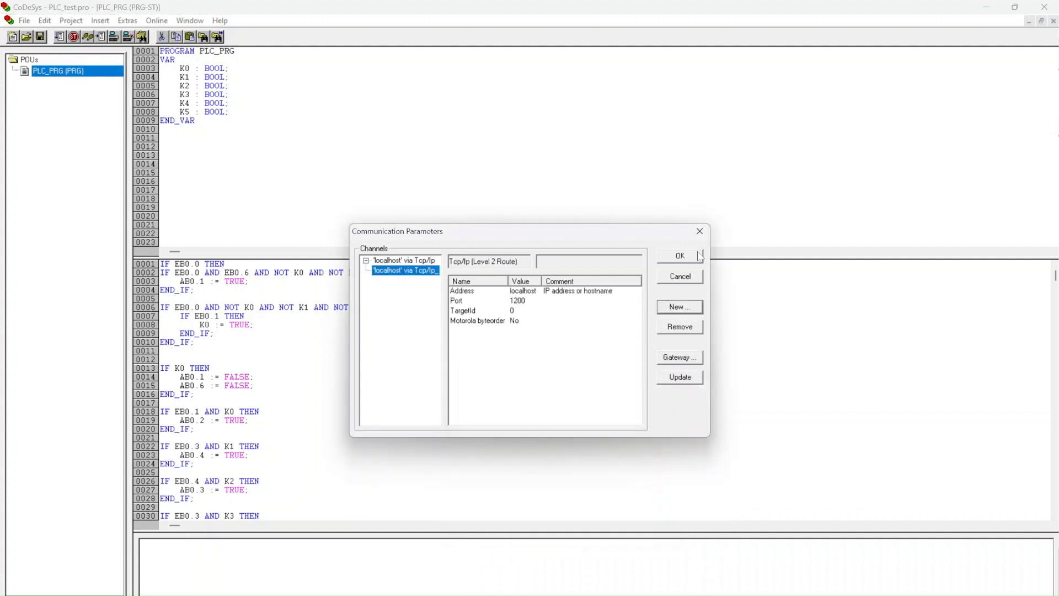
left_click(697, 257)
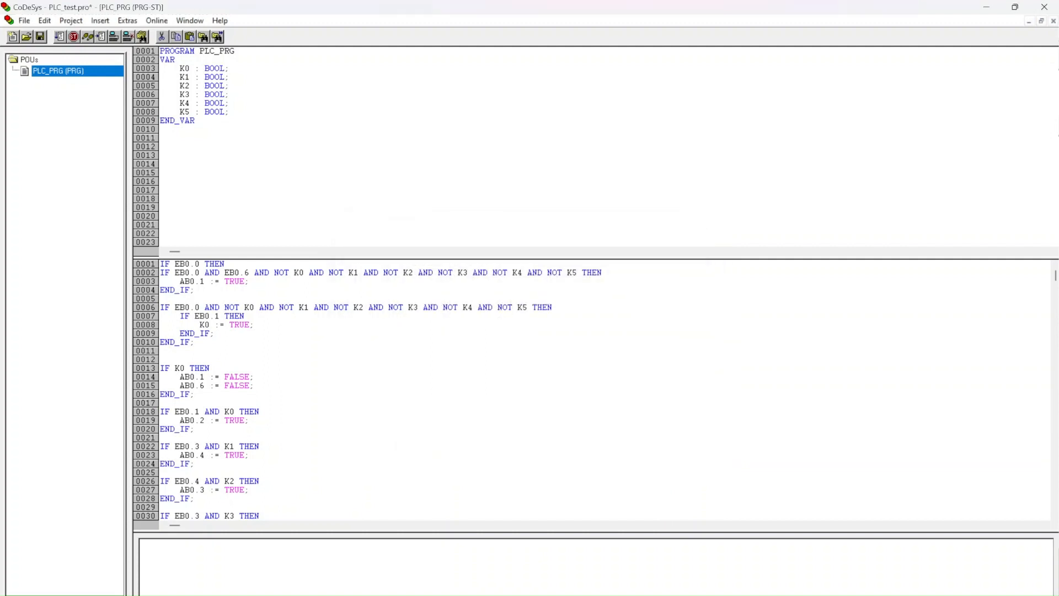
Step: Enable the XML symbol table dump in the project's symbol configuration options
left_click(76, 23)
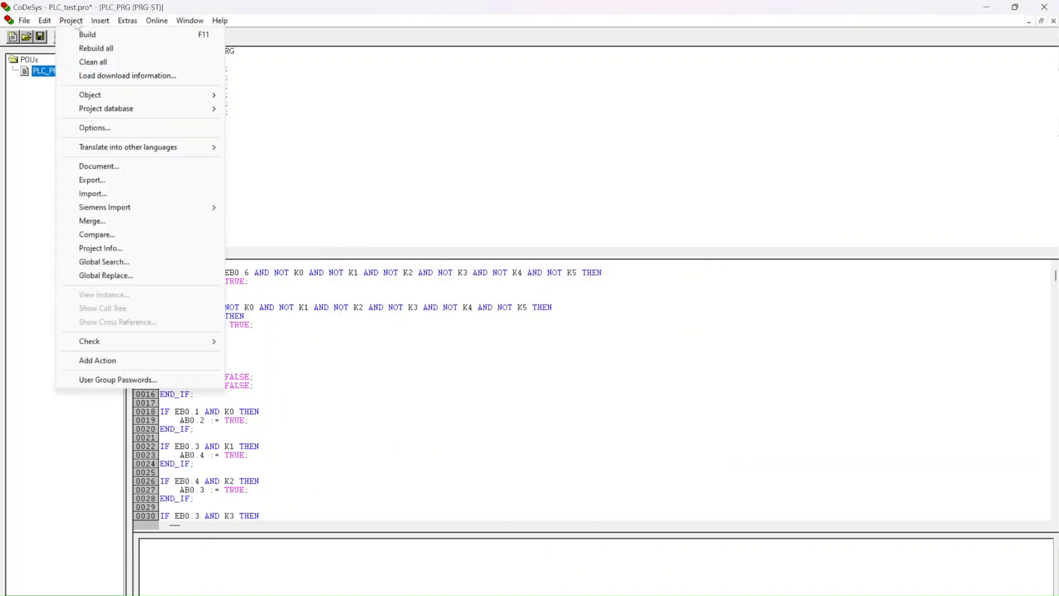
left_click(109, 132)
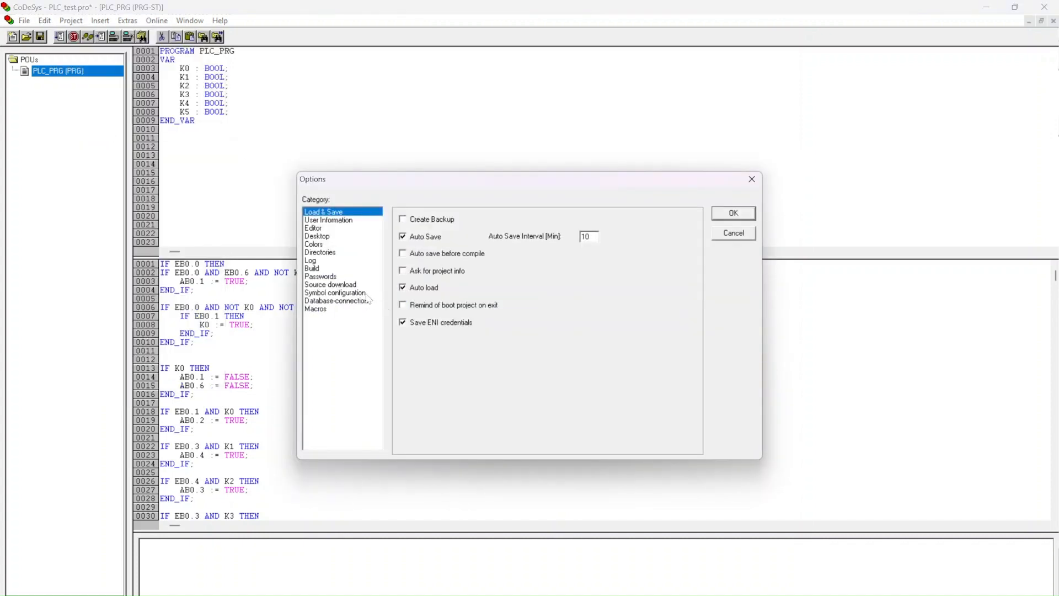
left_click(369, 293)
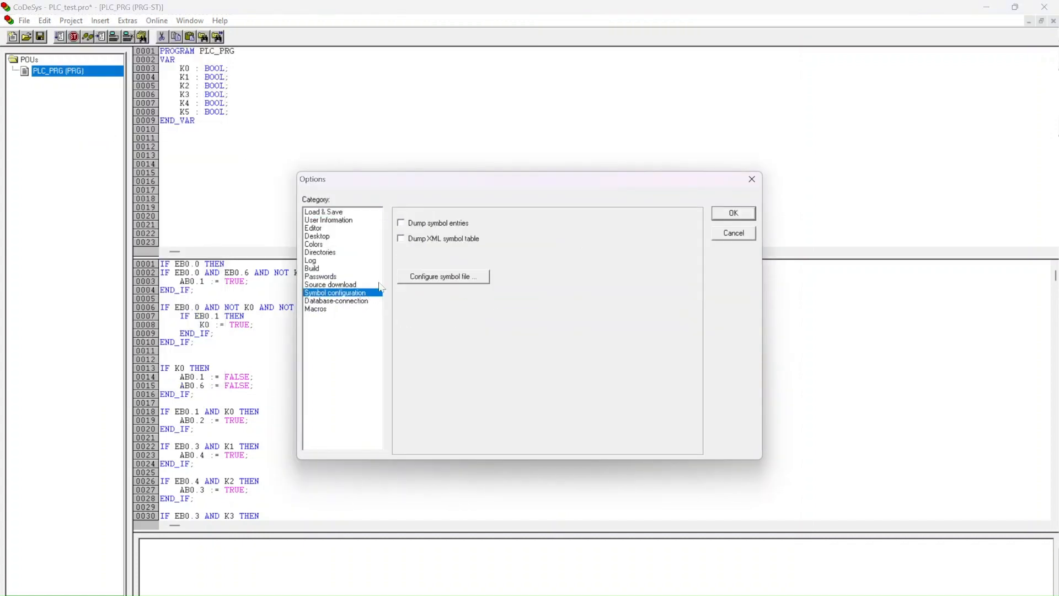
left_click(401, 238)
Step: Configure the symbol file to export the variables of PLC_PRG and Global Variables, and accept the project options
left_click(459, 276)
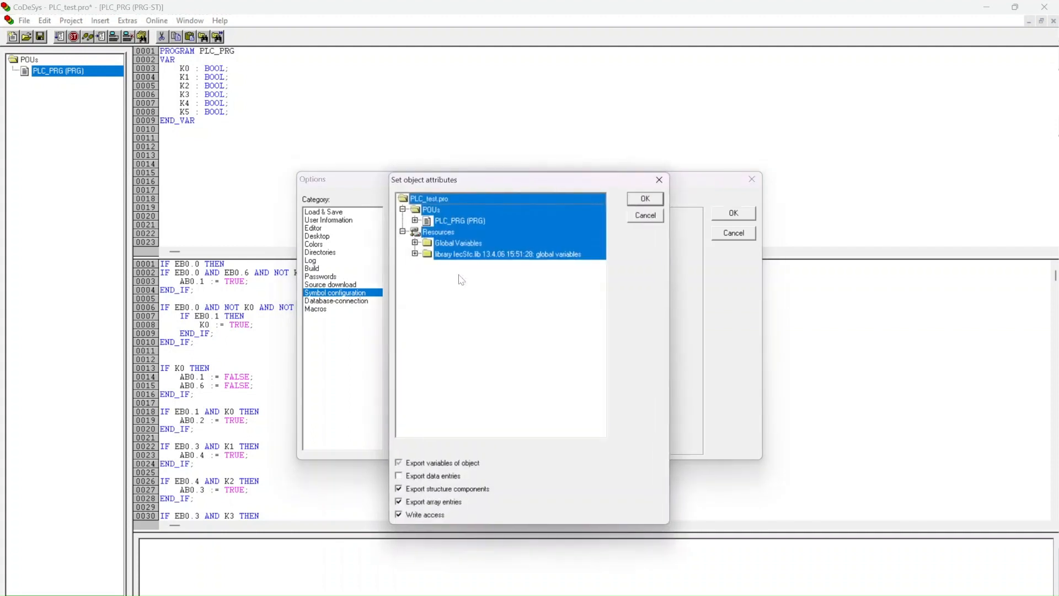
left_click(461, 220)
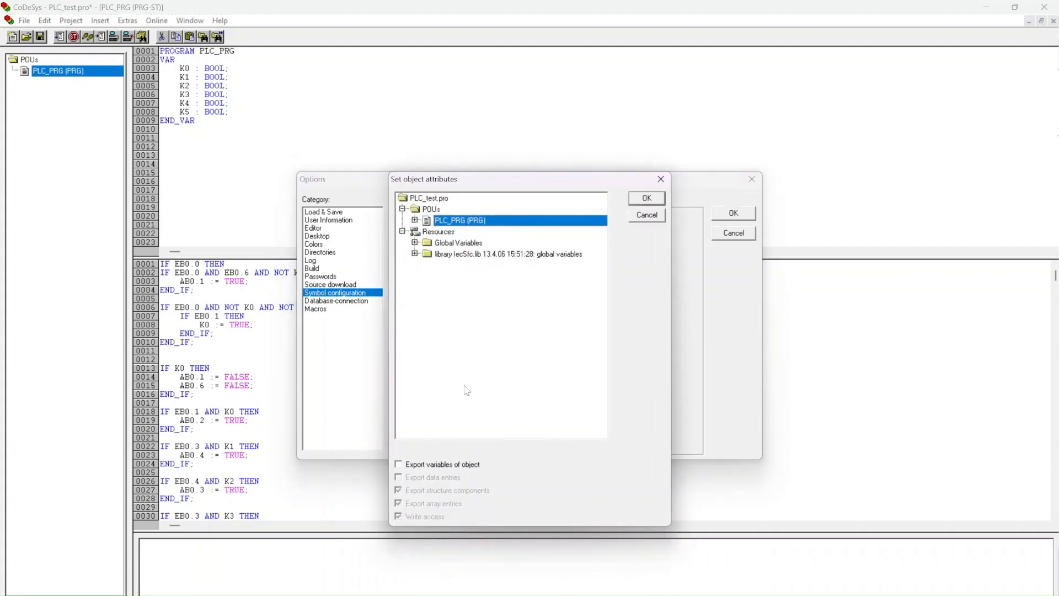
left_click(403, 466)
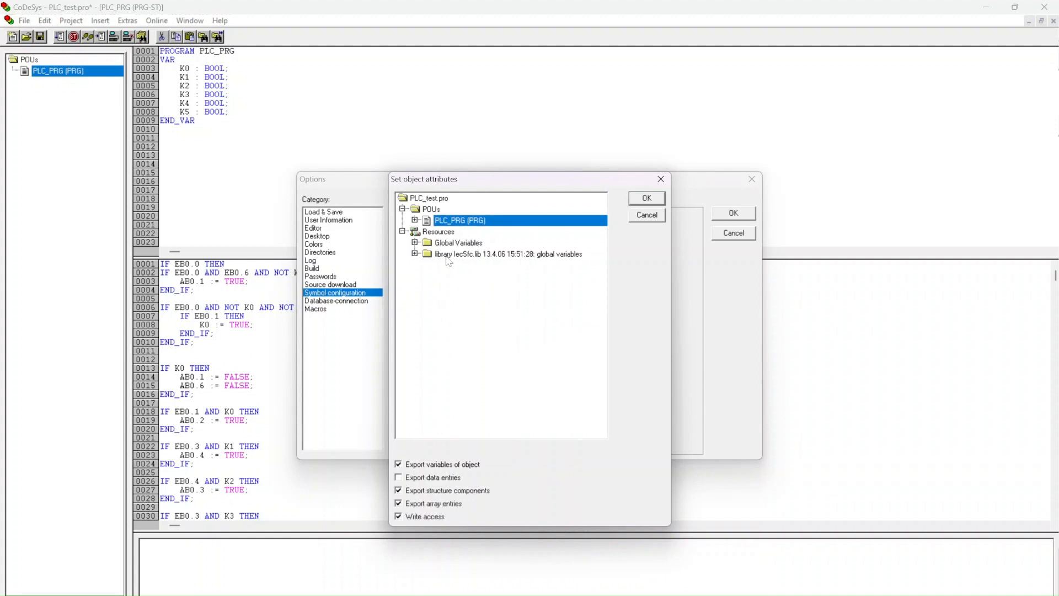
left_click(456, 246)
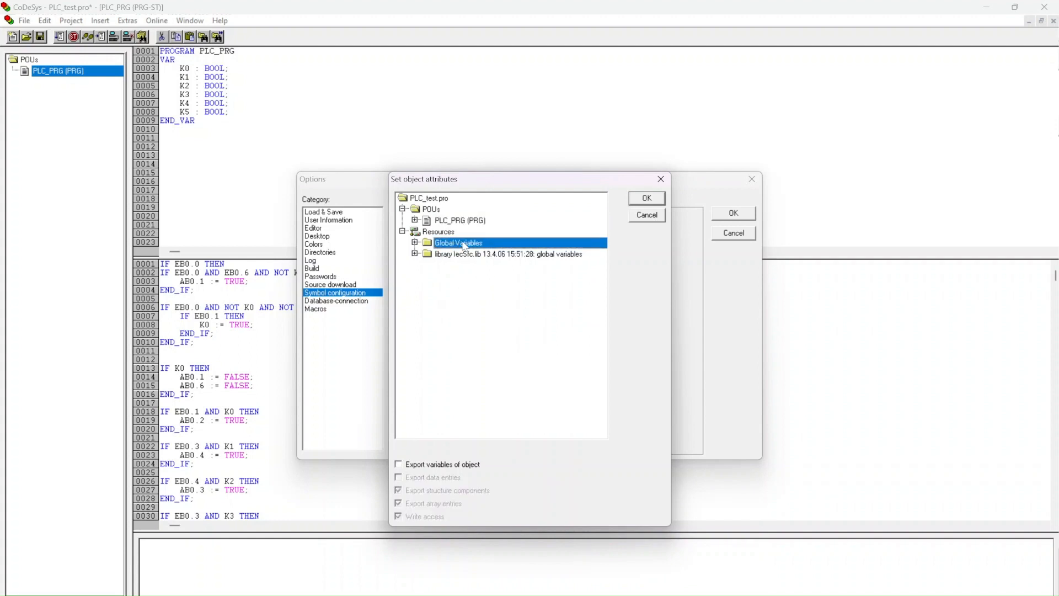
left_click(405, 466)
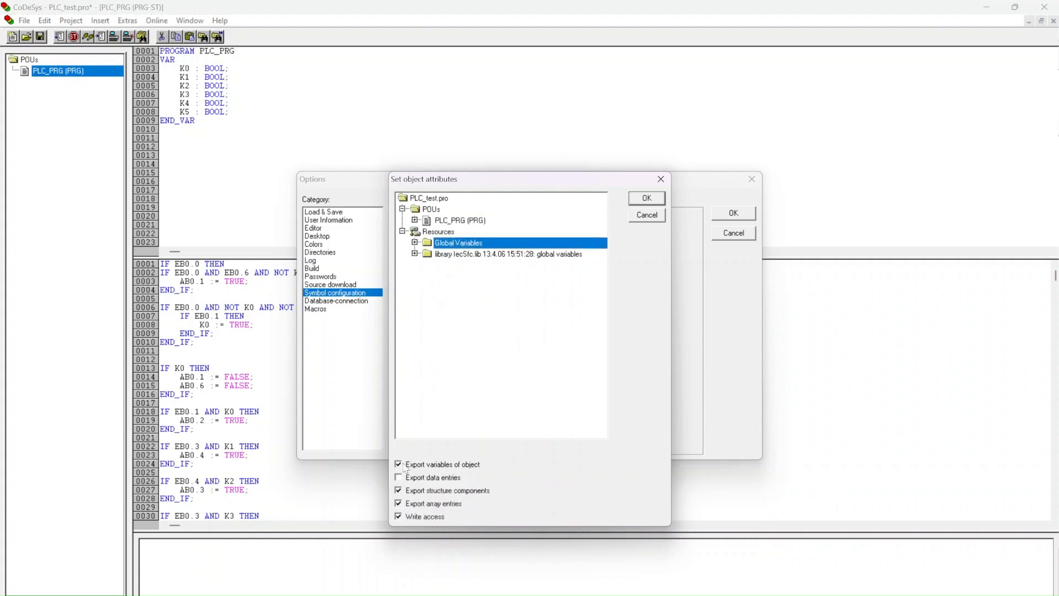
left_click(657, 201)
left_click(734, 213)
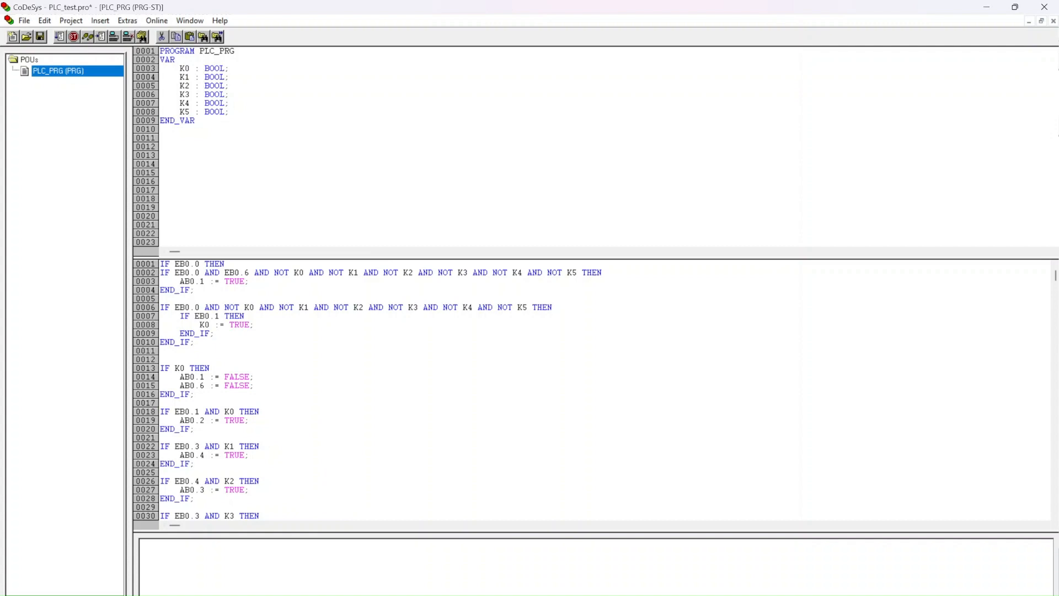
Step: Launch FluidSIM-P, open the Test_plc.ct circuit, and enlarge its window beside the component library
key("alt+space")
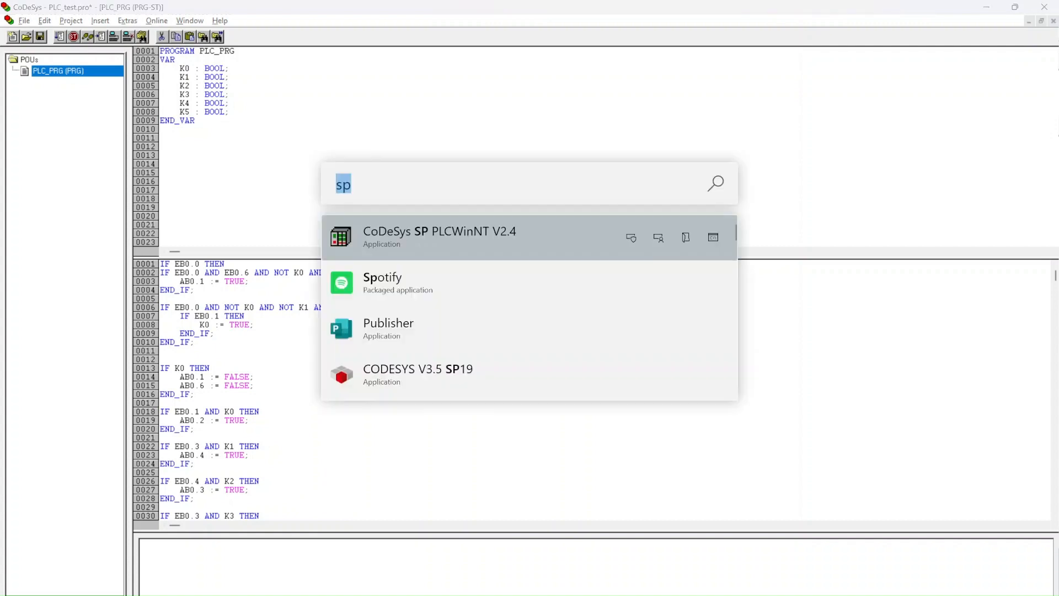
type("fl_sim_p")
key("Return")
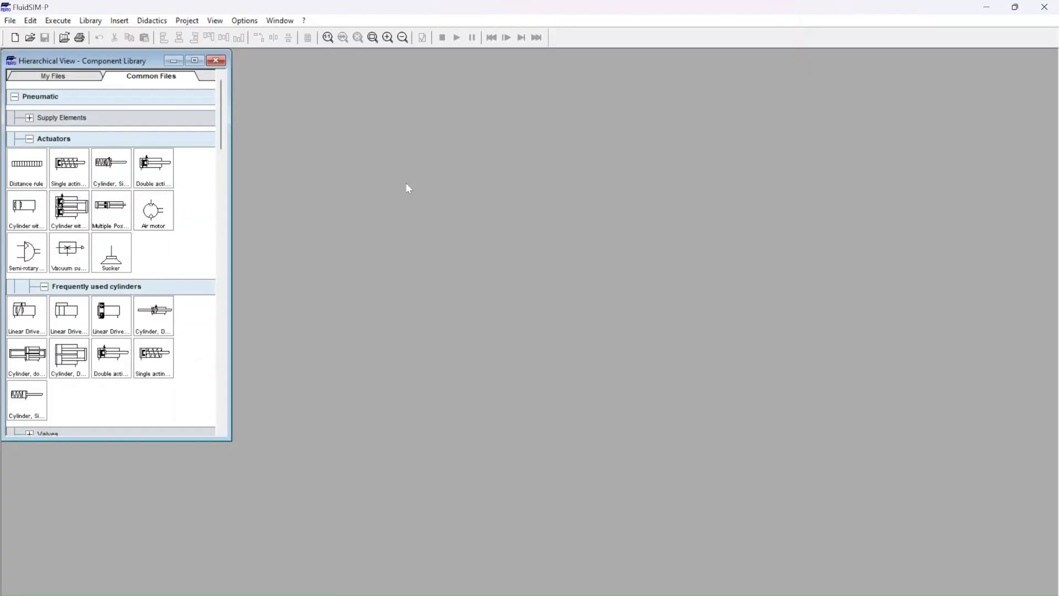
left_click(30, 38)
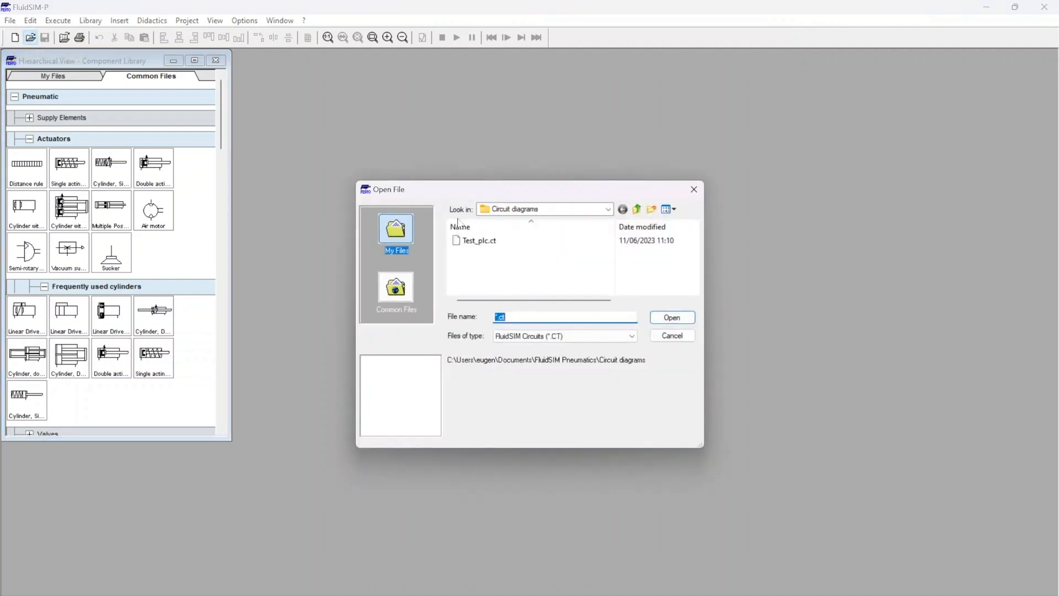
double_click(493, 241)
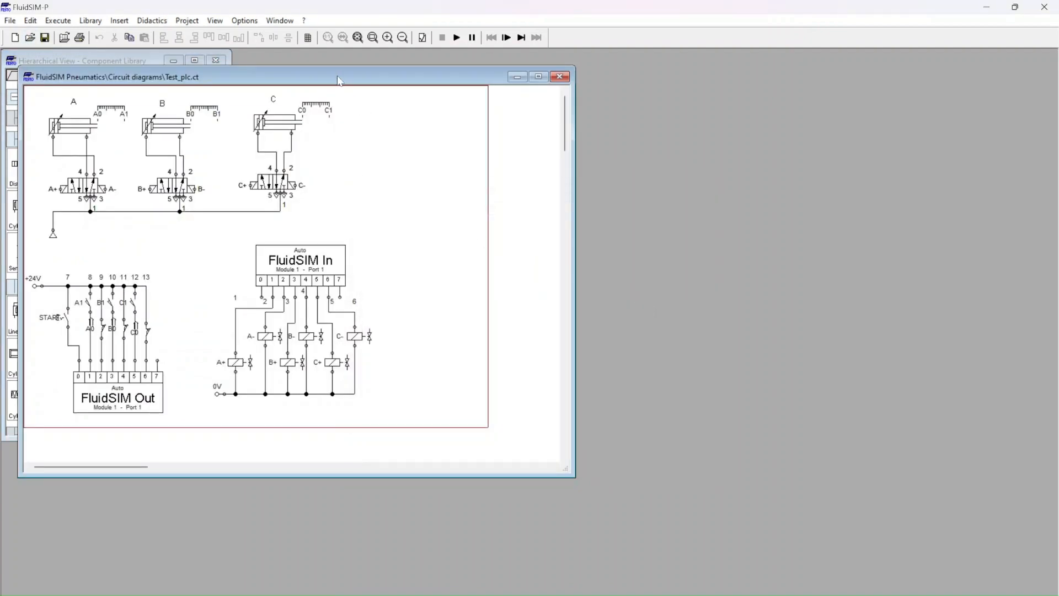
left_click_drag(338, 78, 556, 60)
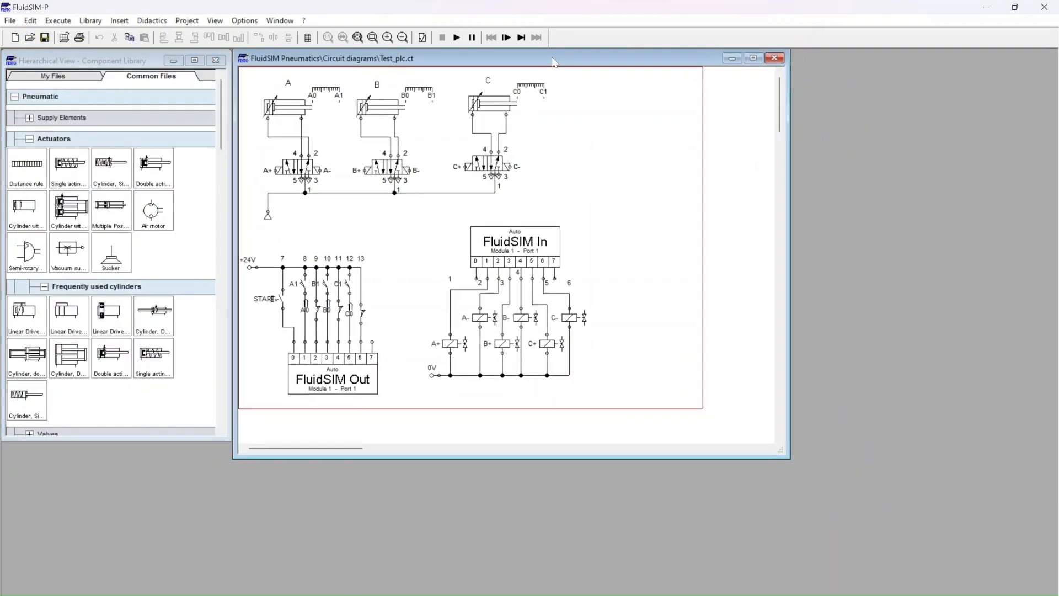
left_click_drag(780, 447, 947, 573)
scroll(594, 443, "up", 1)
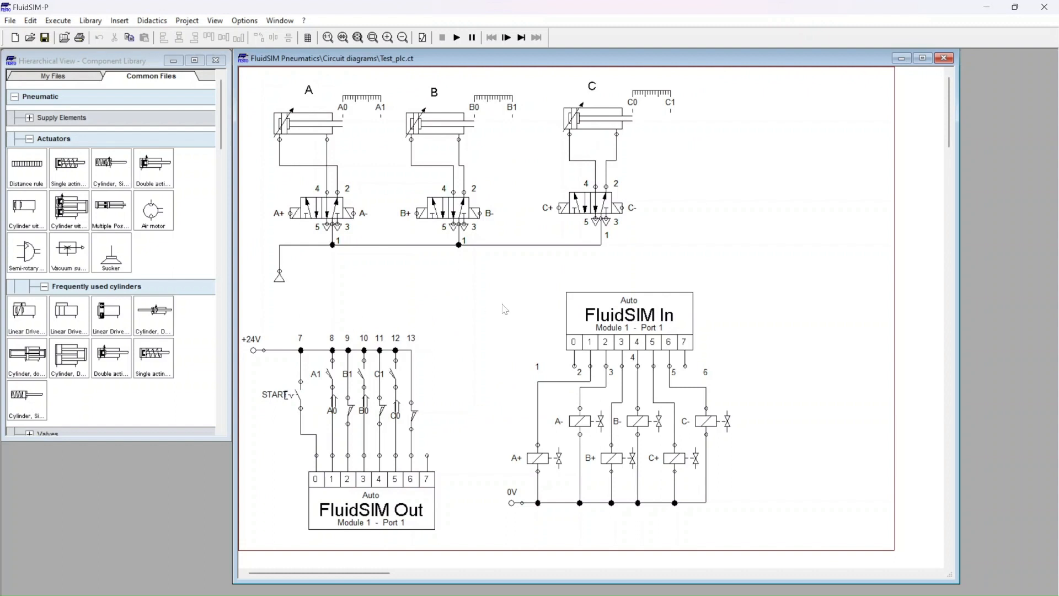
Step: Launch EzOPC 5.5, choose the CoDeSys controller for the virtual controller's data flow, and minimize it to return to the circuit
key("alt+space")
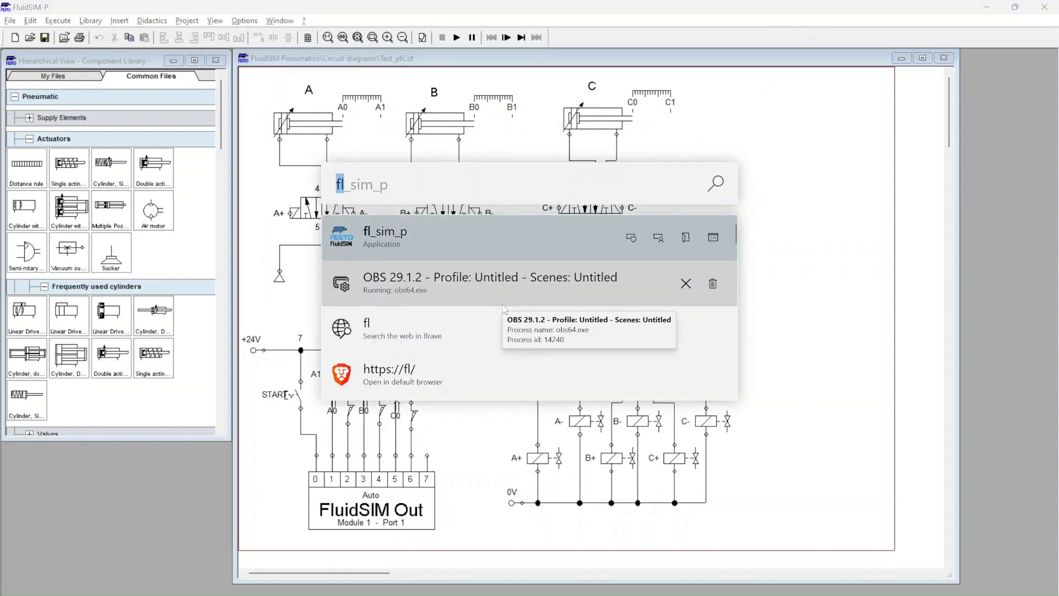
type("sta")
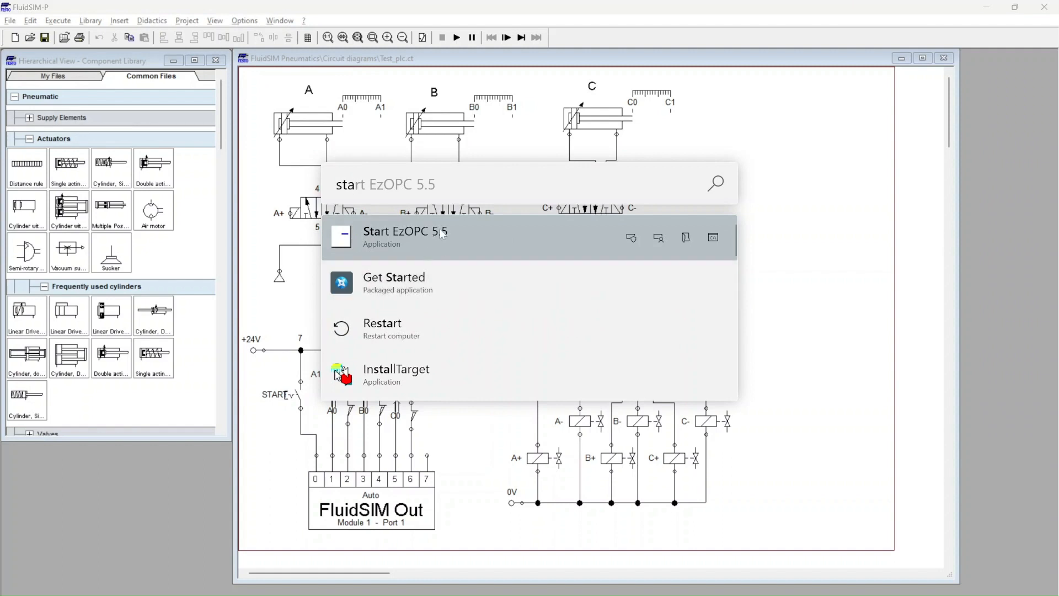
left_click(443, 234)
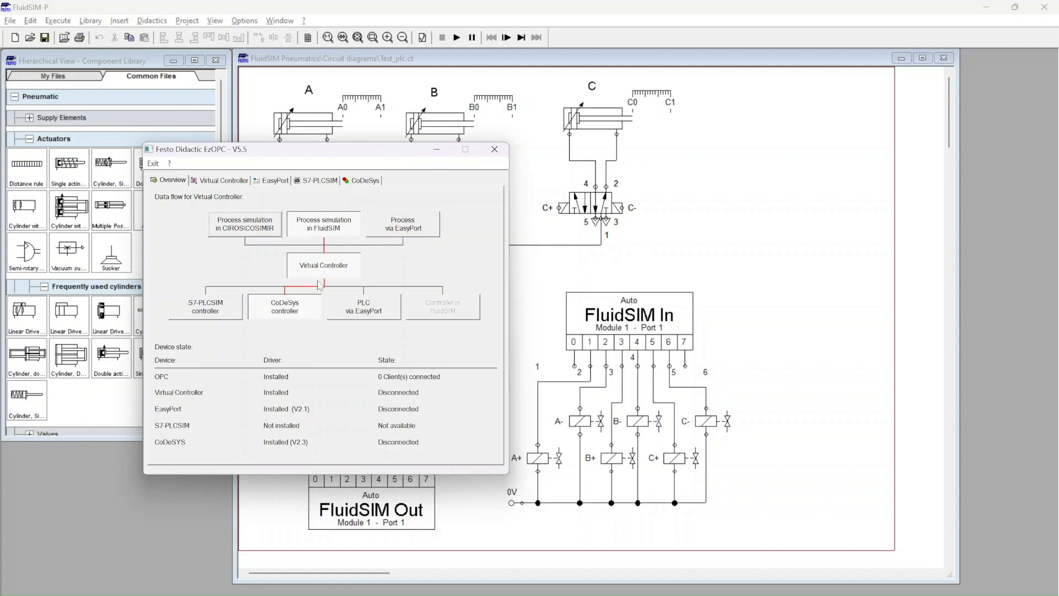
left_click(298, 313)
left_click(446, 154)
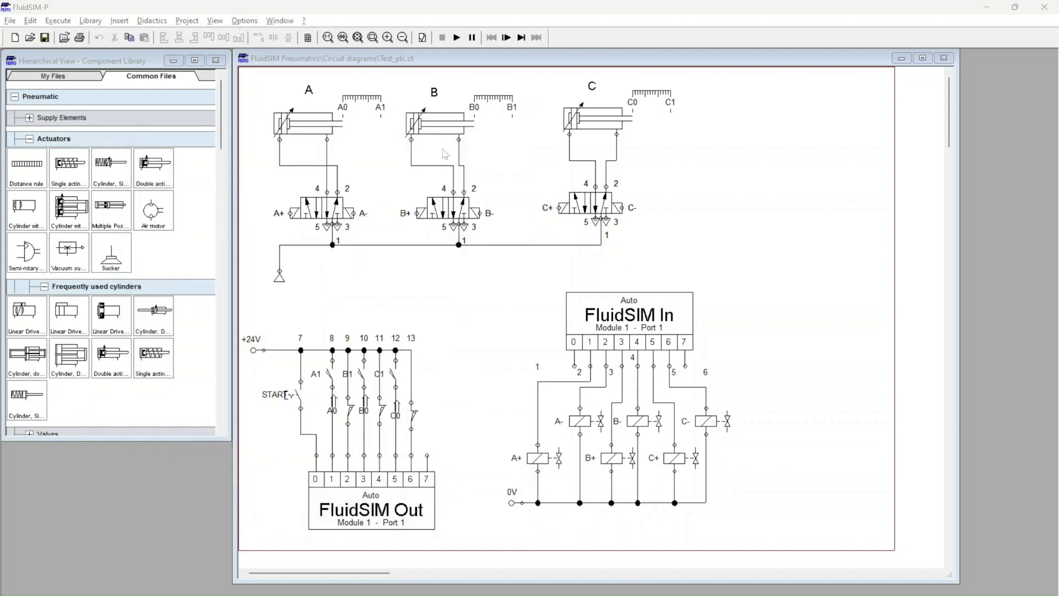
left_click(728, 195)
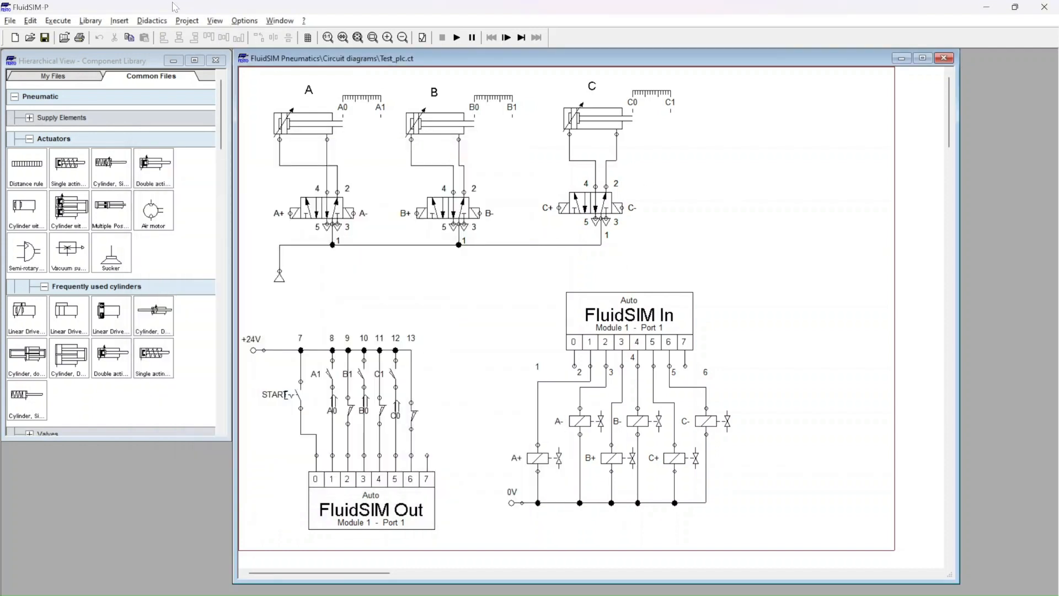
Step: Set FluidSIM's EasyPort/OPC/DDE connection to OPC mode with the event buffer enabled
left_click(244, 21)
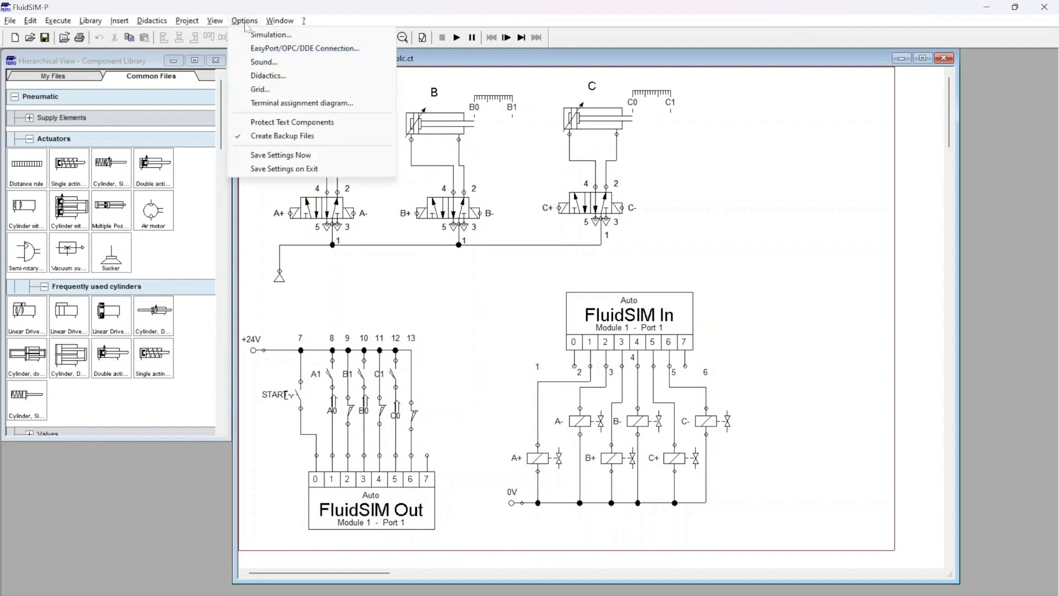
left_click(304, 48)
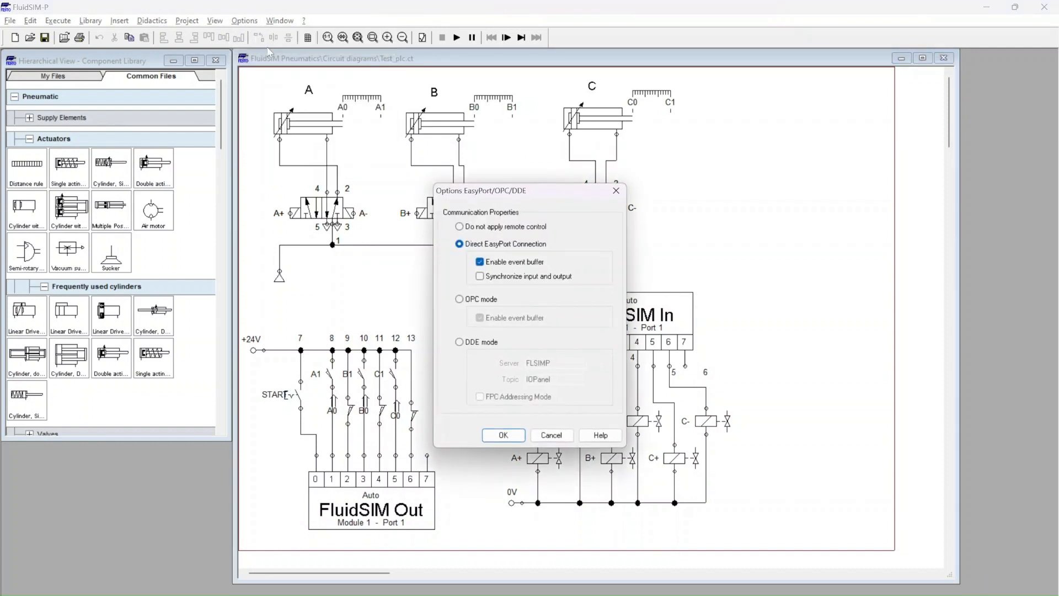
left_click(459, 300)
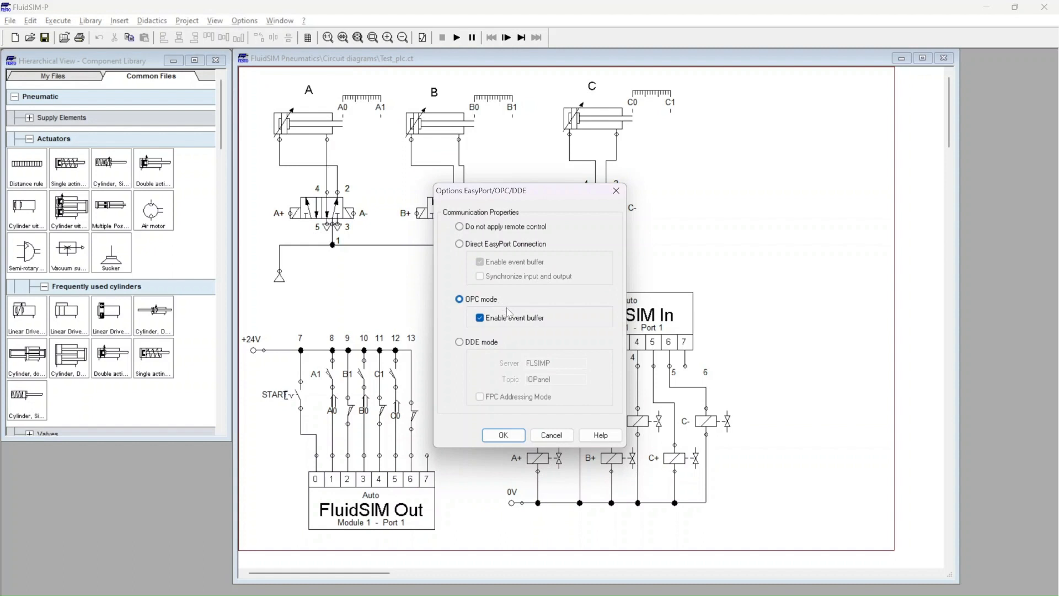
left_click(510, 434)
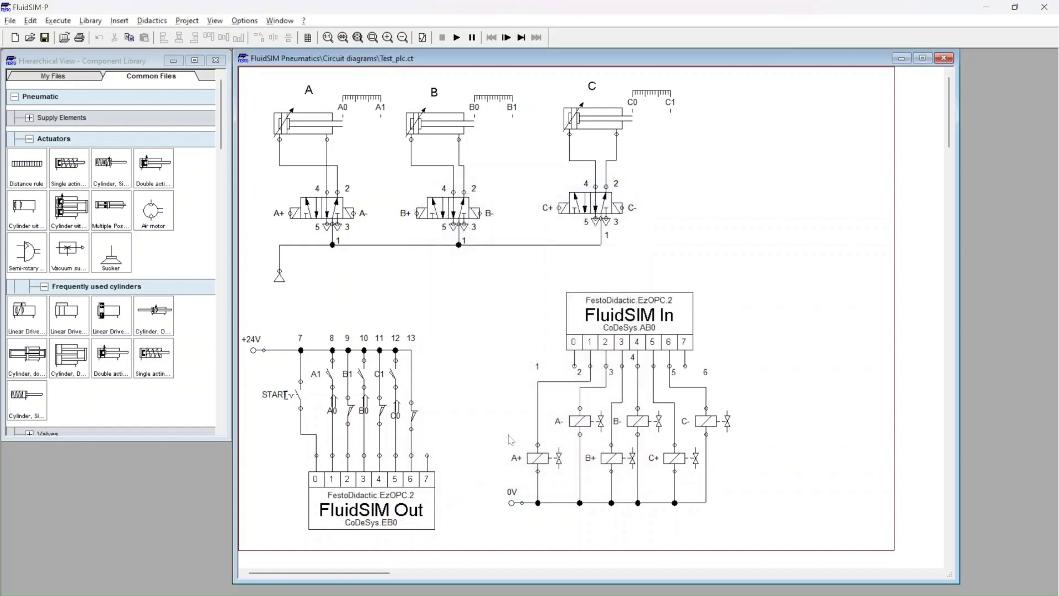
Step: Assign the FluidSIM Out port to OPC server FestoDidactic.EzOPC.2 with the item CoDeSys.EB0
double_click(398, 521)
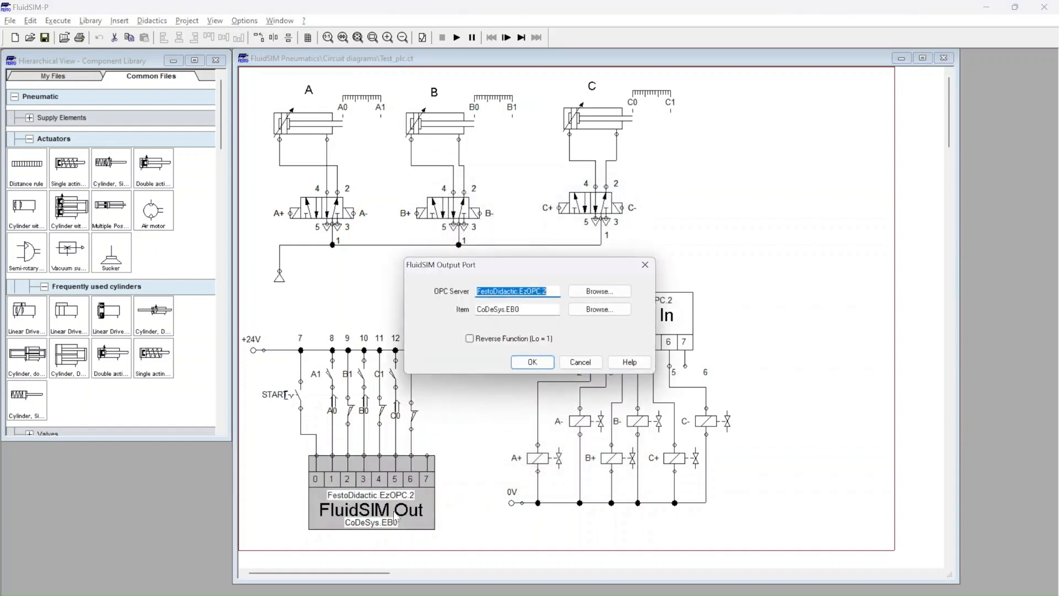
left_click(589, 291)
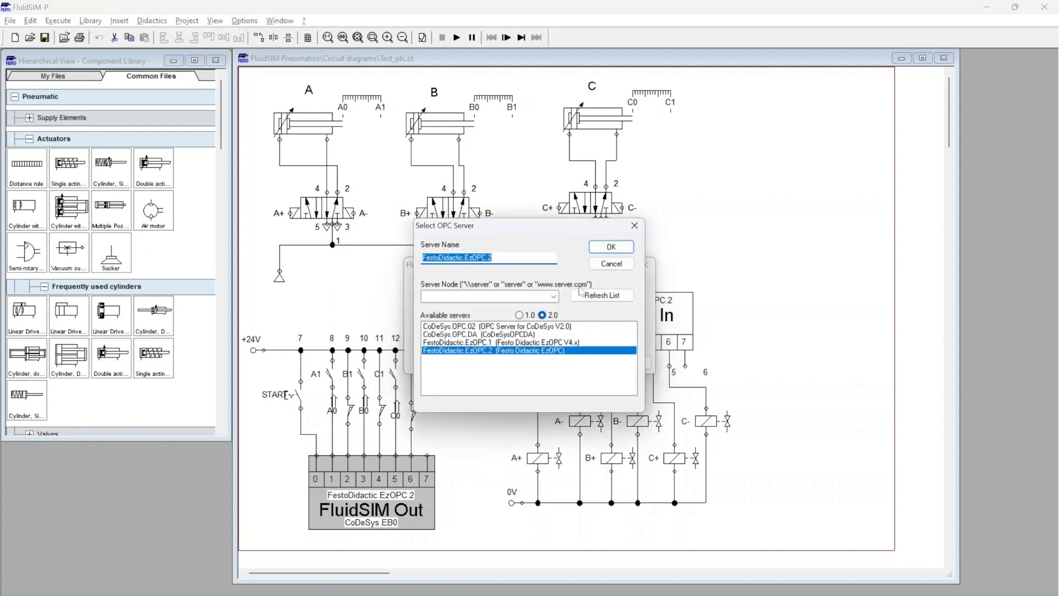
left_click(464, 354)
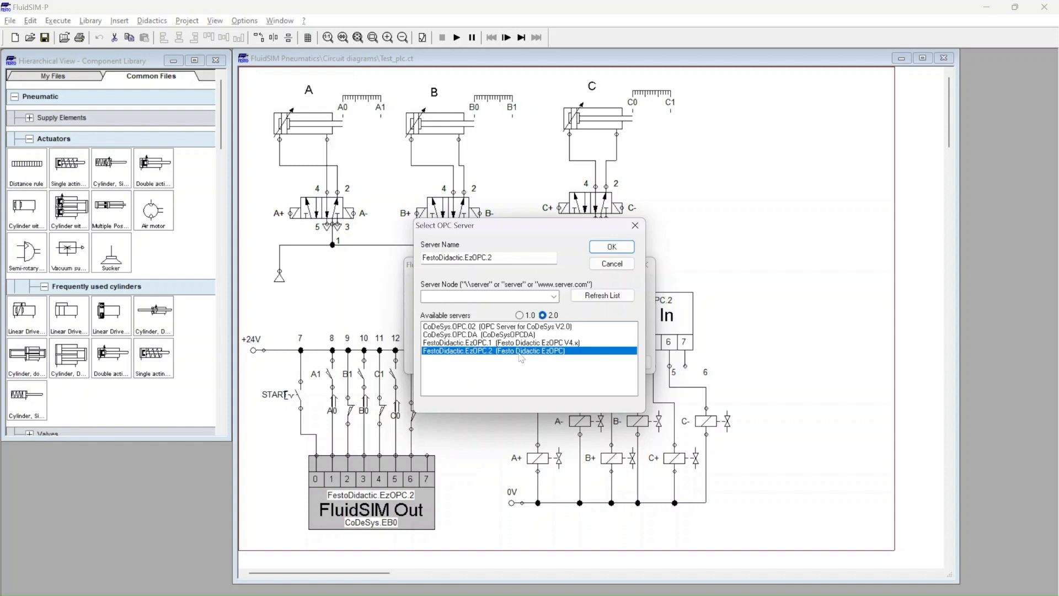
left_click(625, 249)
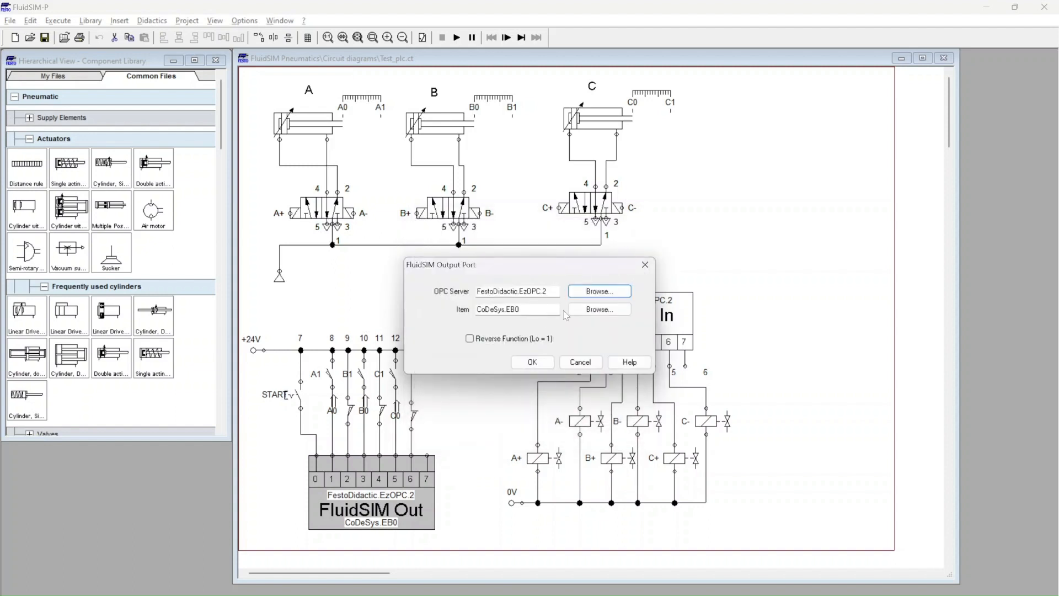
left_click(599, 309)
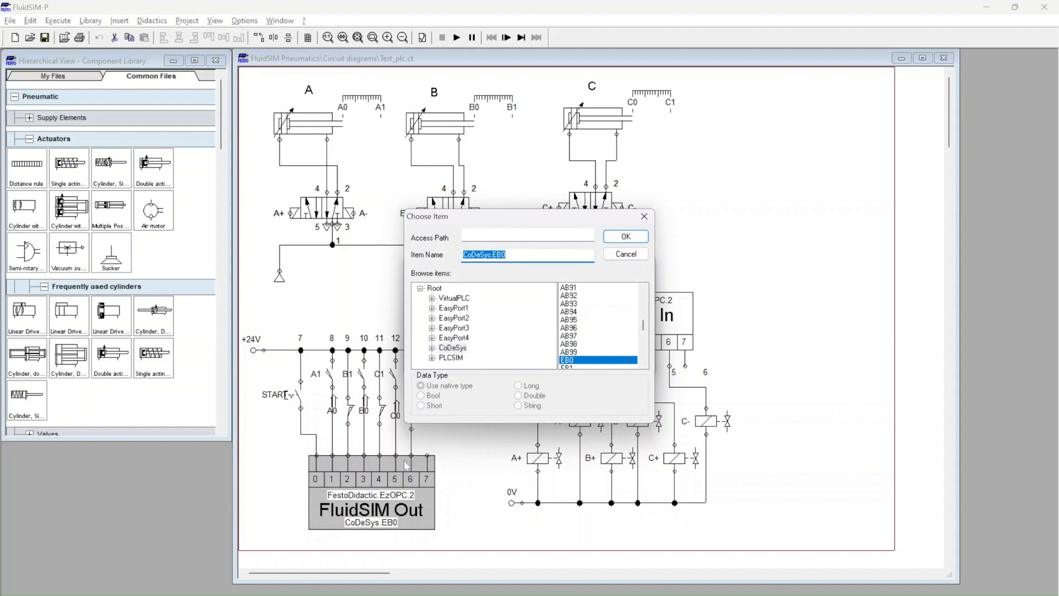
left_click(455, 349)
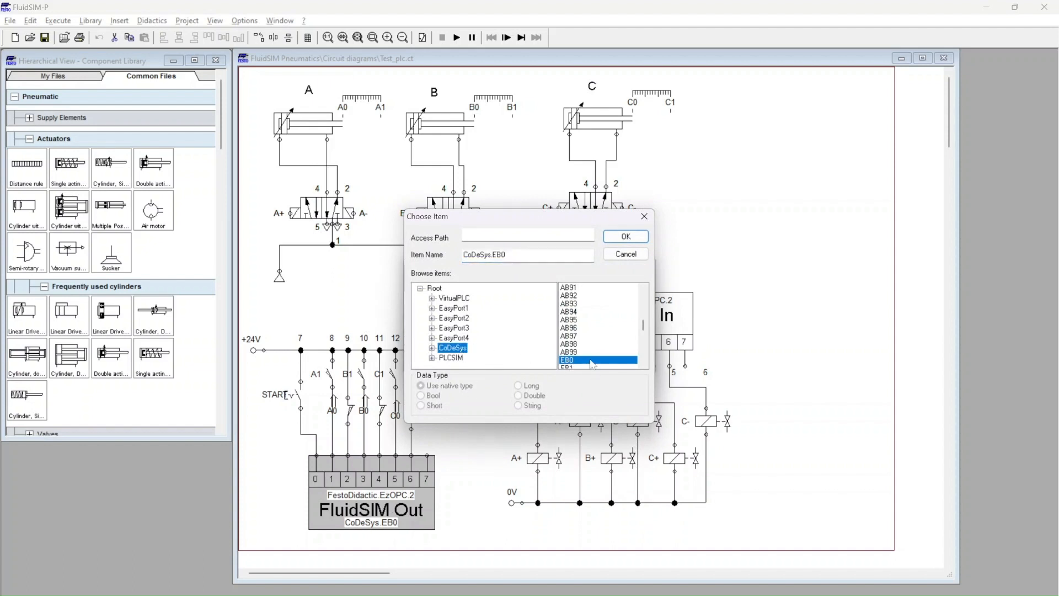
left_click(529, 256)
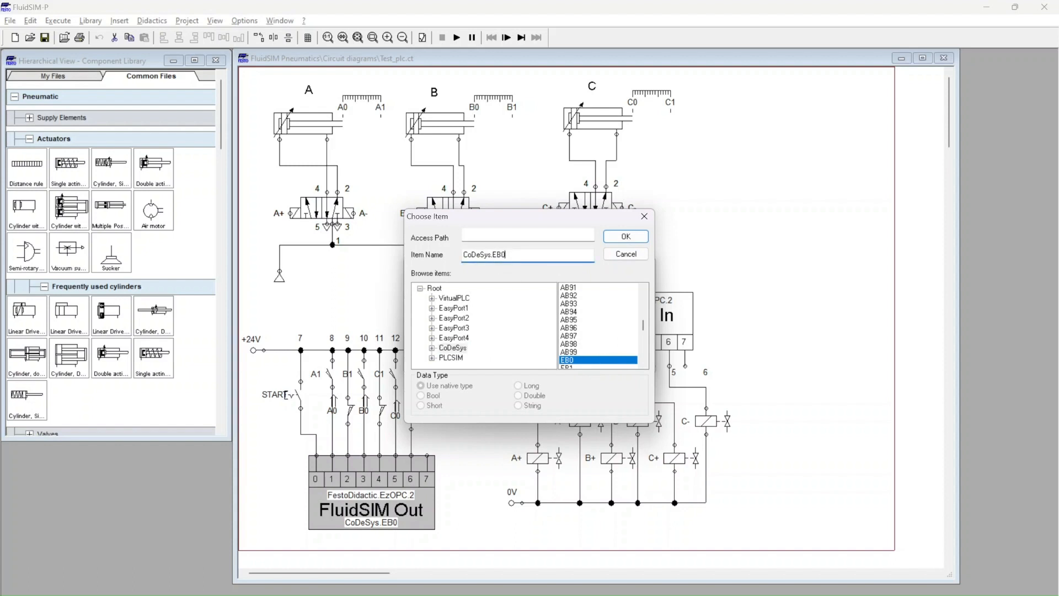
left_click(634, 240)
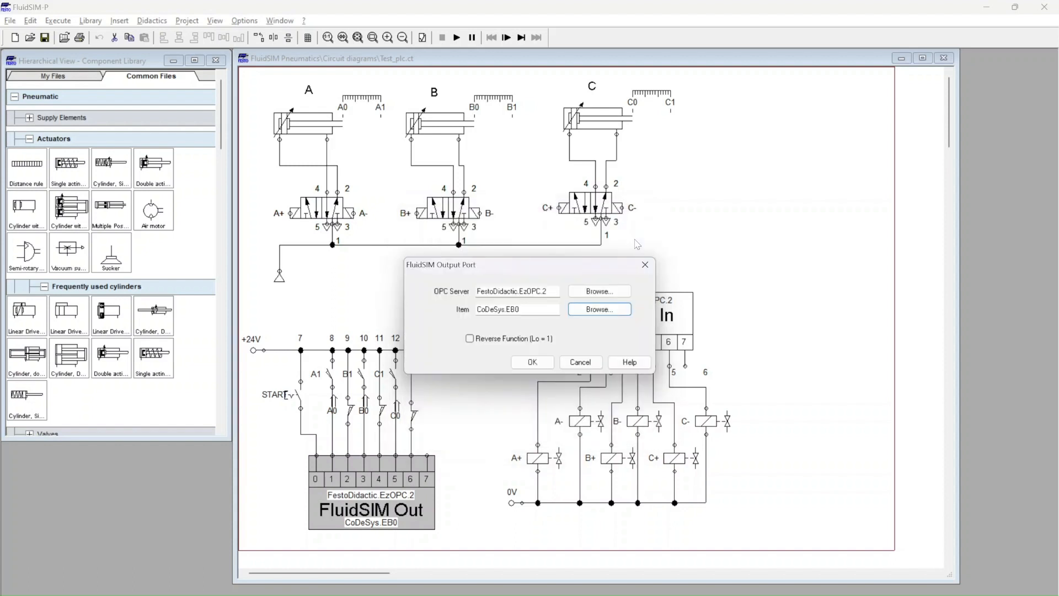
left_click(538, 361)
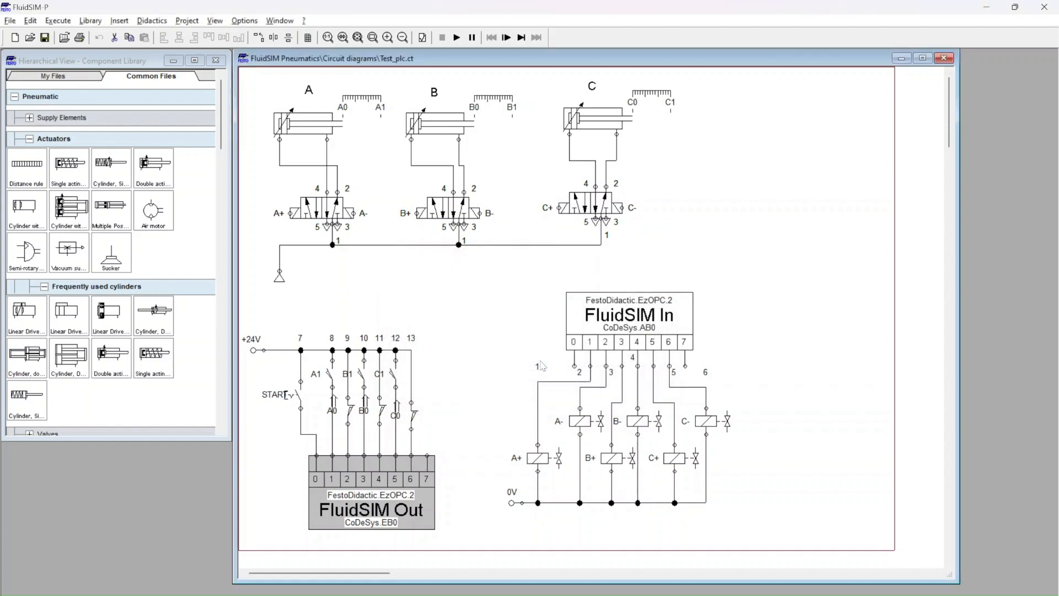
Step: Assign the FluidSIM In port to OPC server FestoDidactic.EzOPC.2 with the item CoDeSys.AB0
double_click(646, 319)
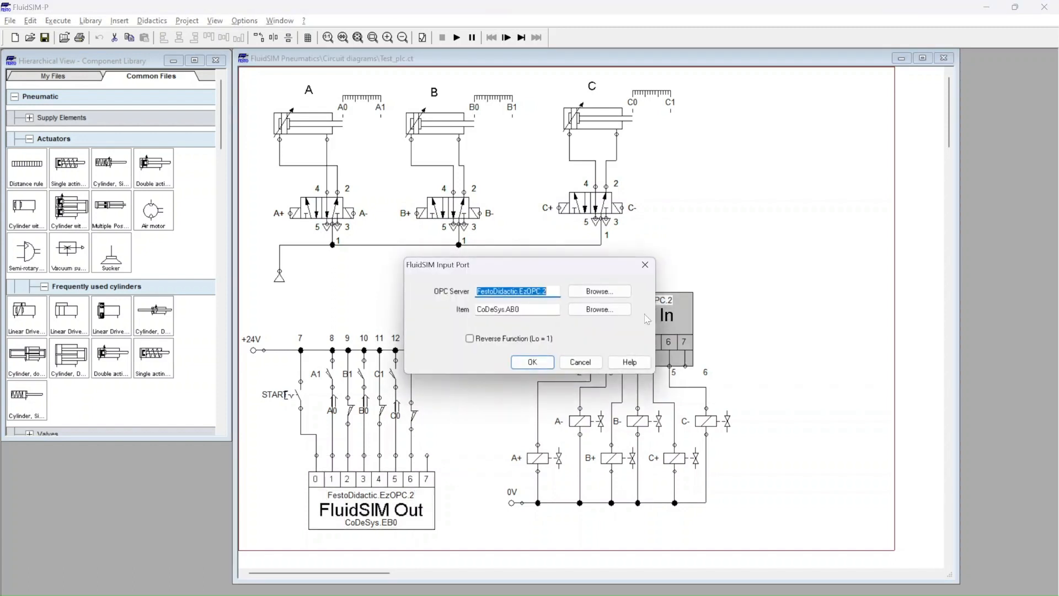
left_click(599, 291)
left_click(502, 357)
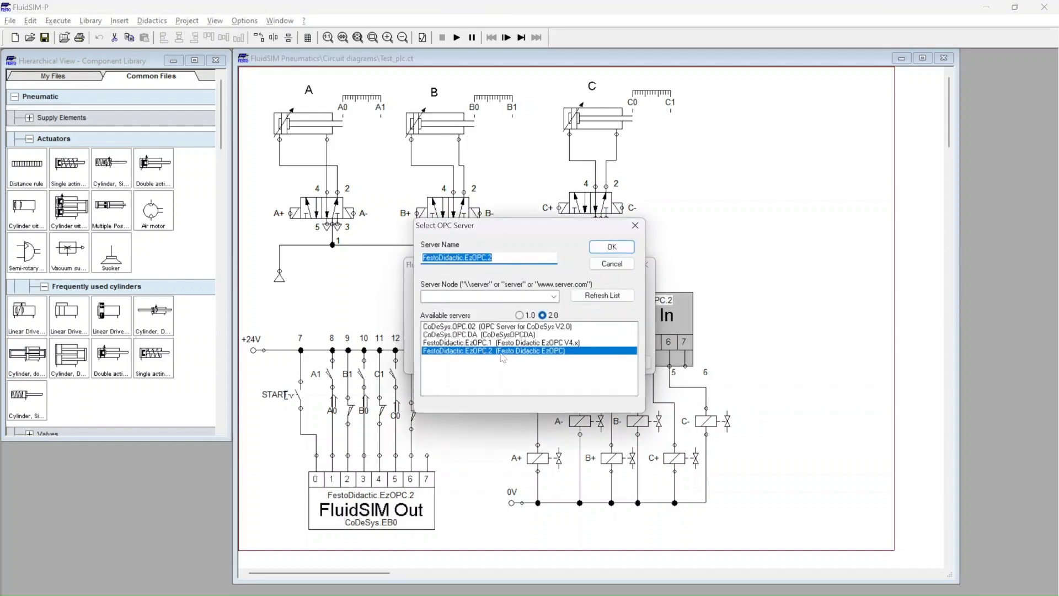
left_click(625, 247)
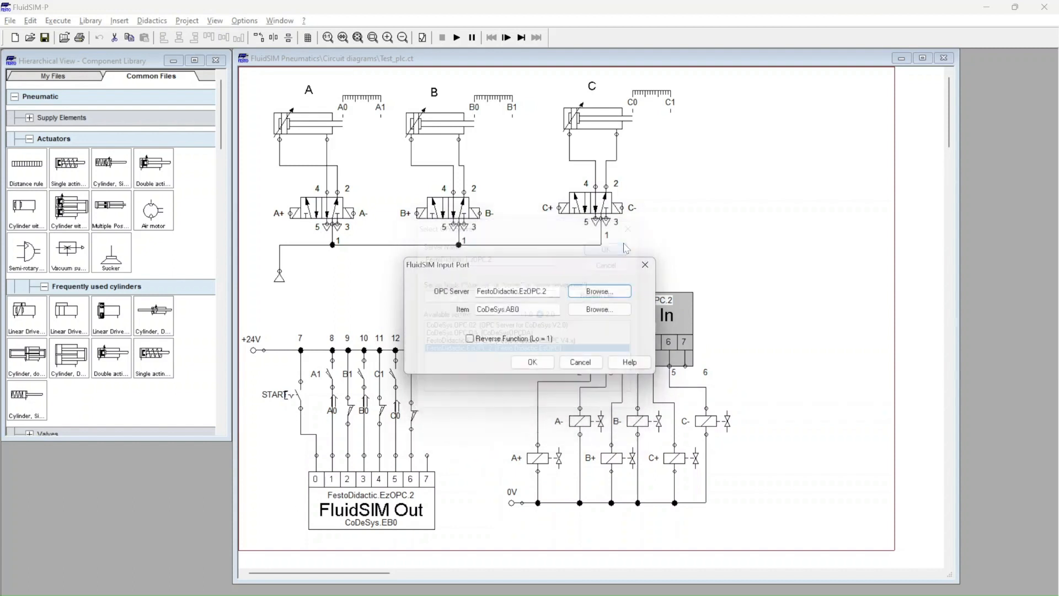
left_click(596, 310)
left_click(454, 348)
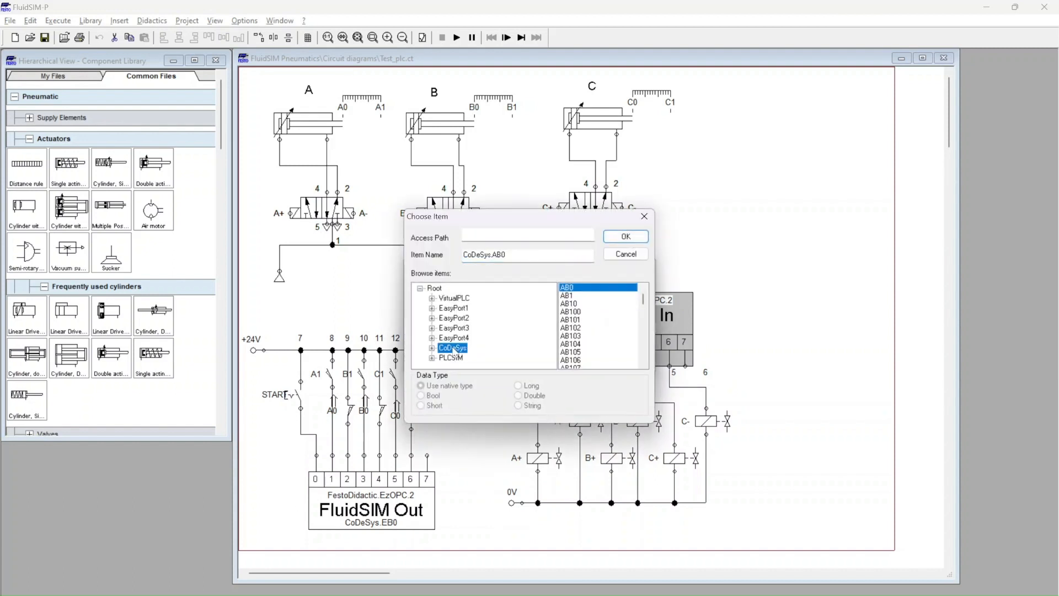
left_click(627, 238)
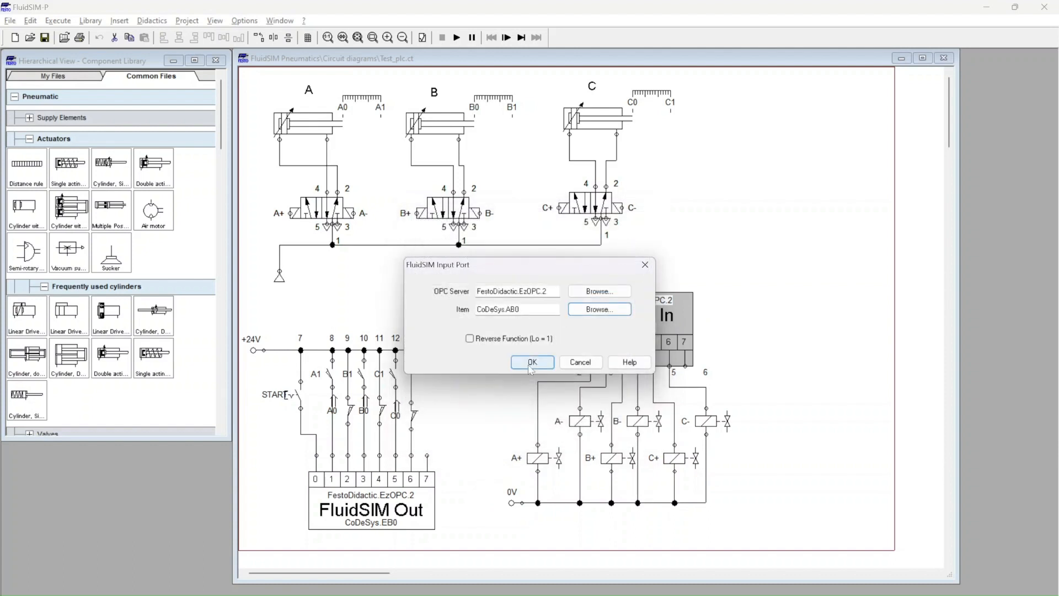
left_click(532, 362)
left_click(476, 314)
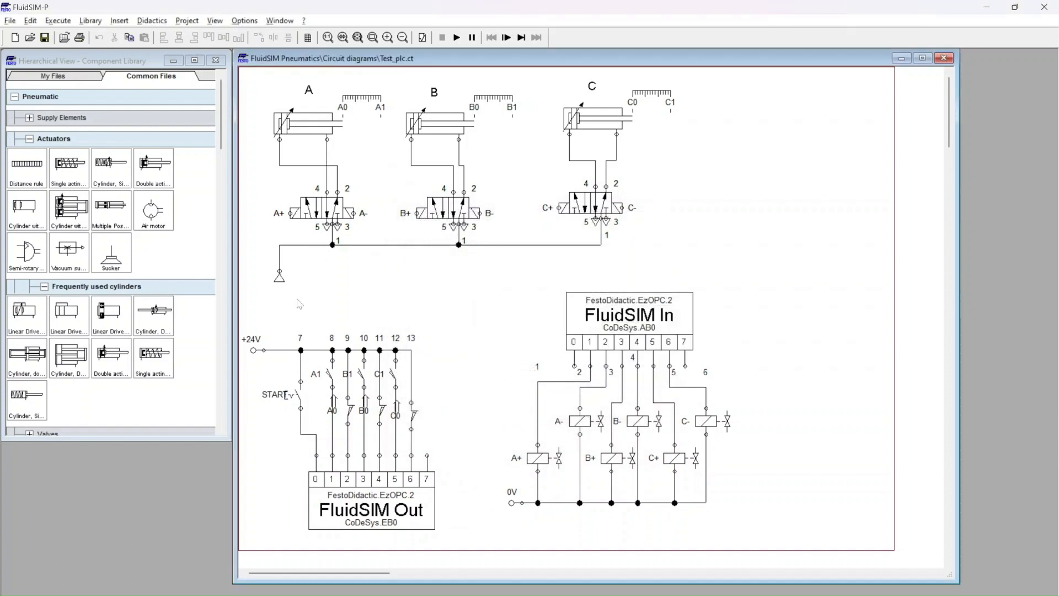
Step: Minimize FluidSIM to return to the CoDeSys project and try to log in to the controller
left_click(994, 10)
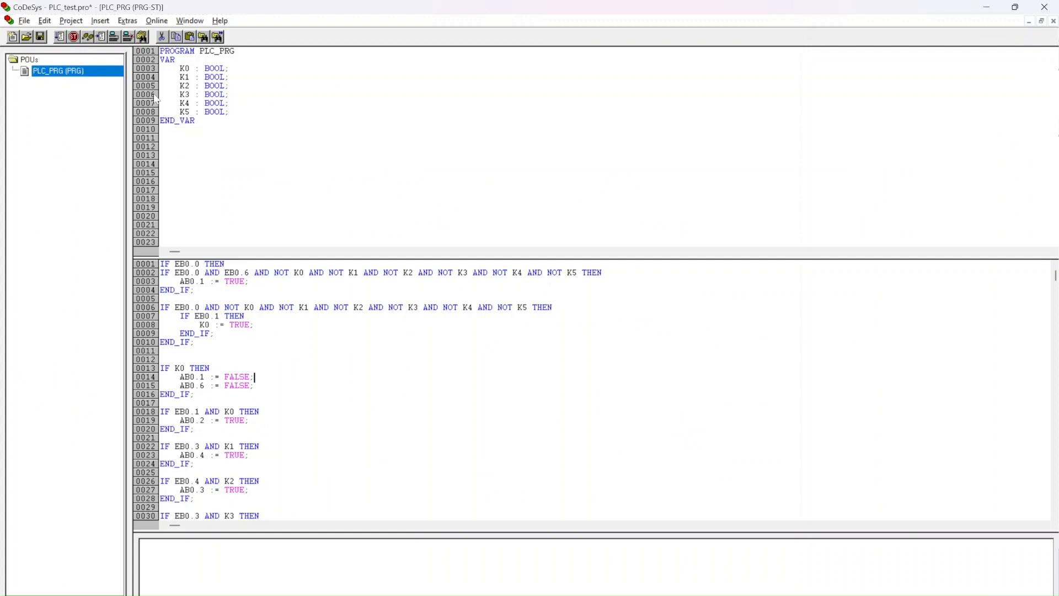
left_click(114, 36)
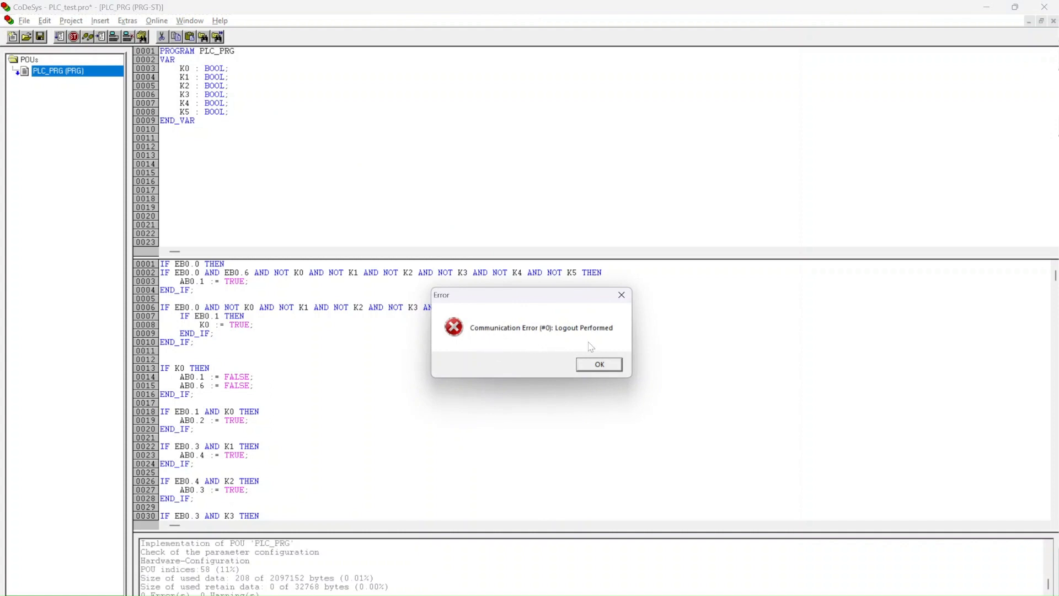
left_click(601, 365)
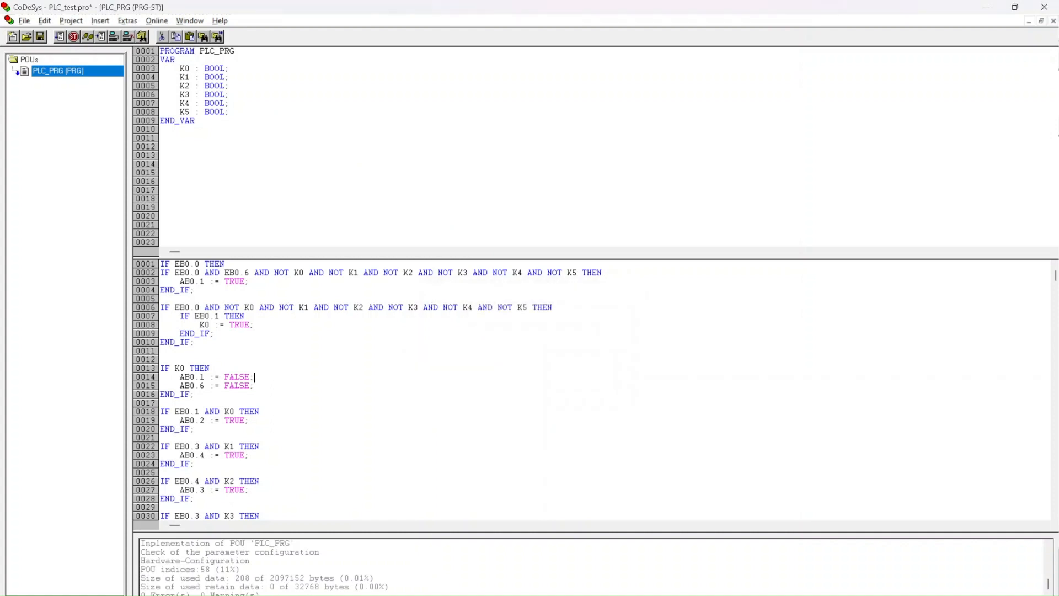
Step: Launch CoDeSys SP PLCWinNT V2.4, accept the demo mode notice, and reposition its window
key("alt+space")
type("plc")
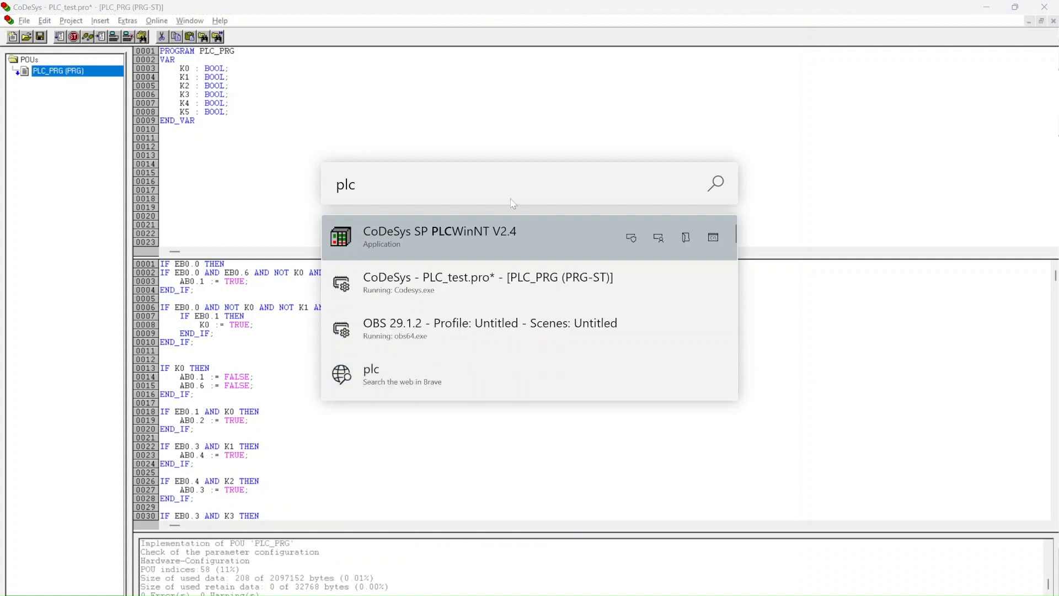
left_click(476, 228)
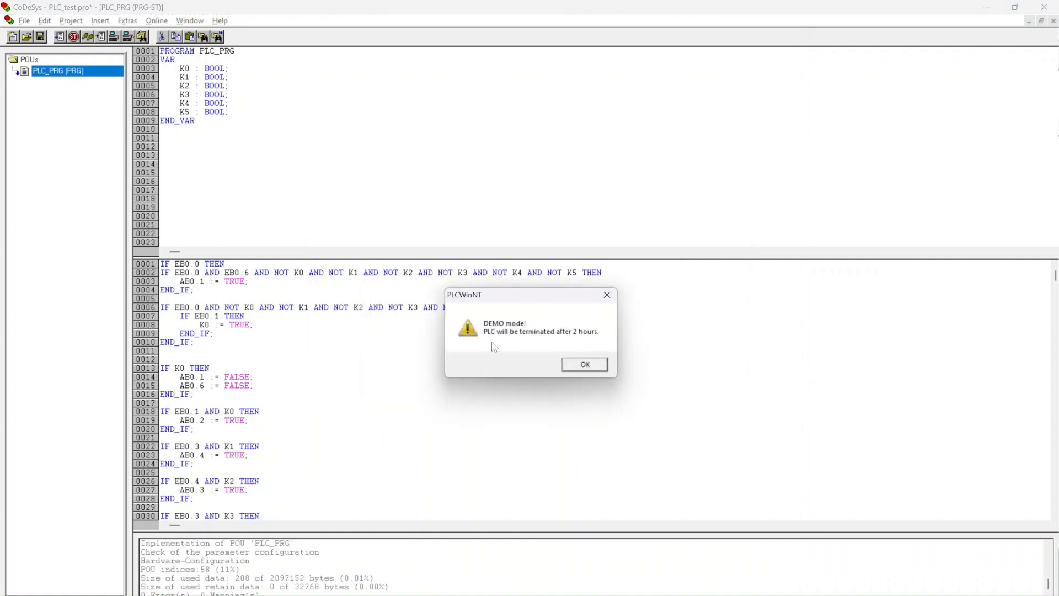
left_click(577, 367)
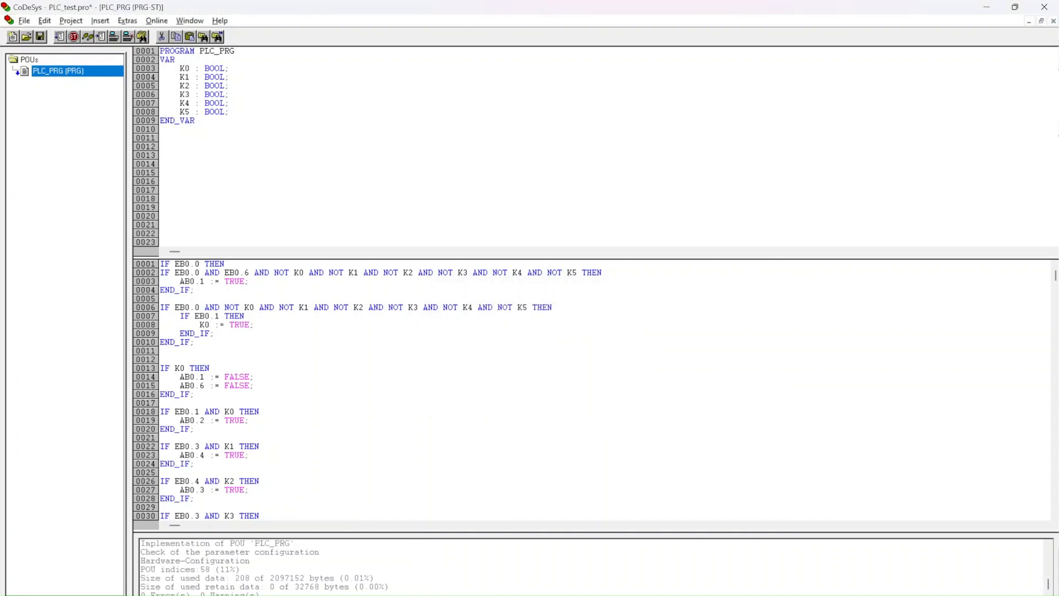
left_click_drag(516, 243, 625, 183)
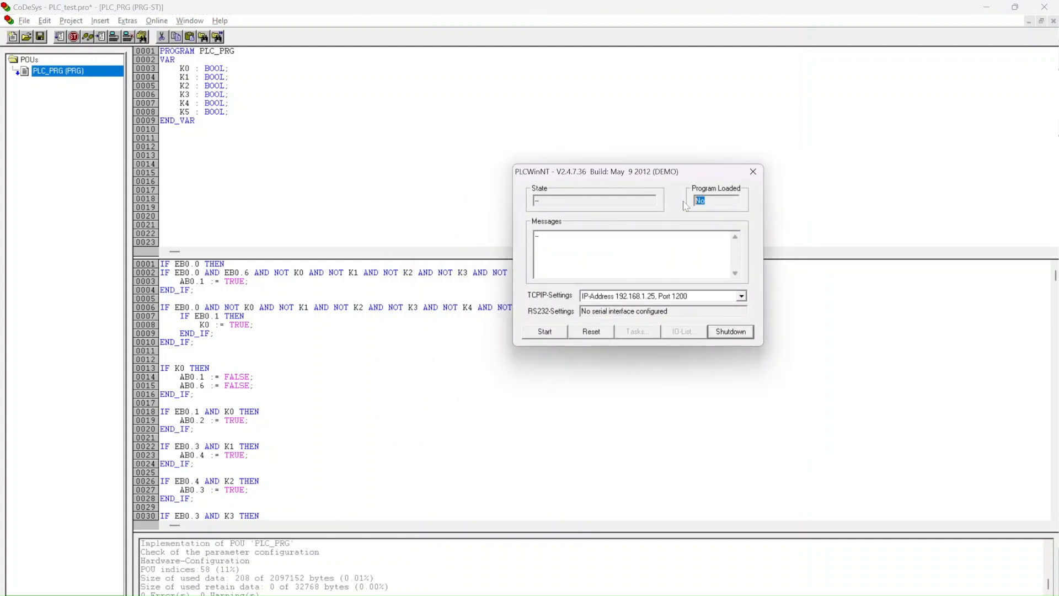
Step: Log in to the controller from CoDeSys with the new program downloaded, and check the Program Loaded status in PLCWinNT
left_click(475, 160)
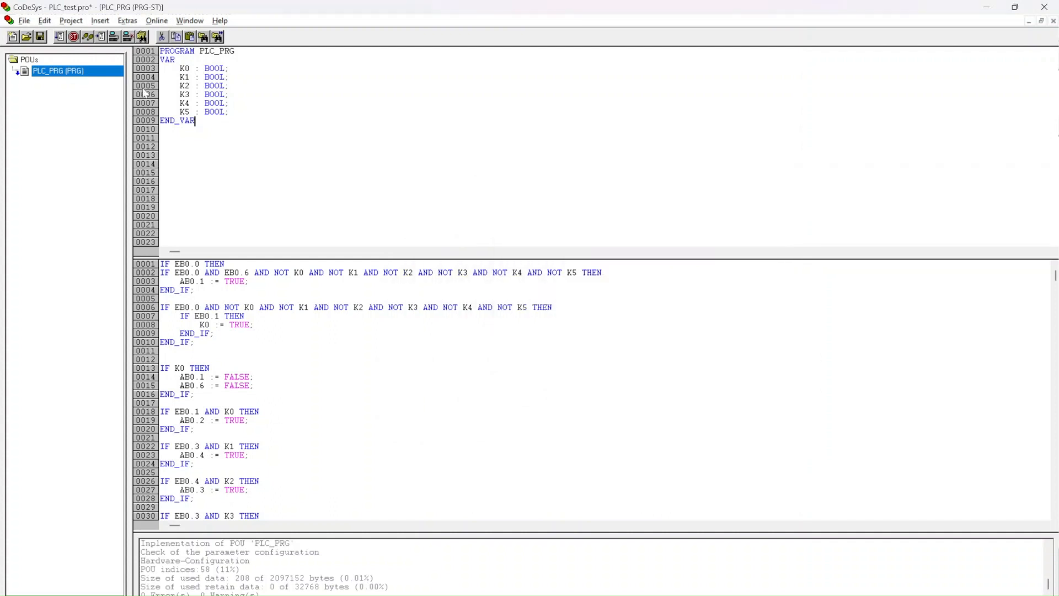
left_click(114, 37)
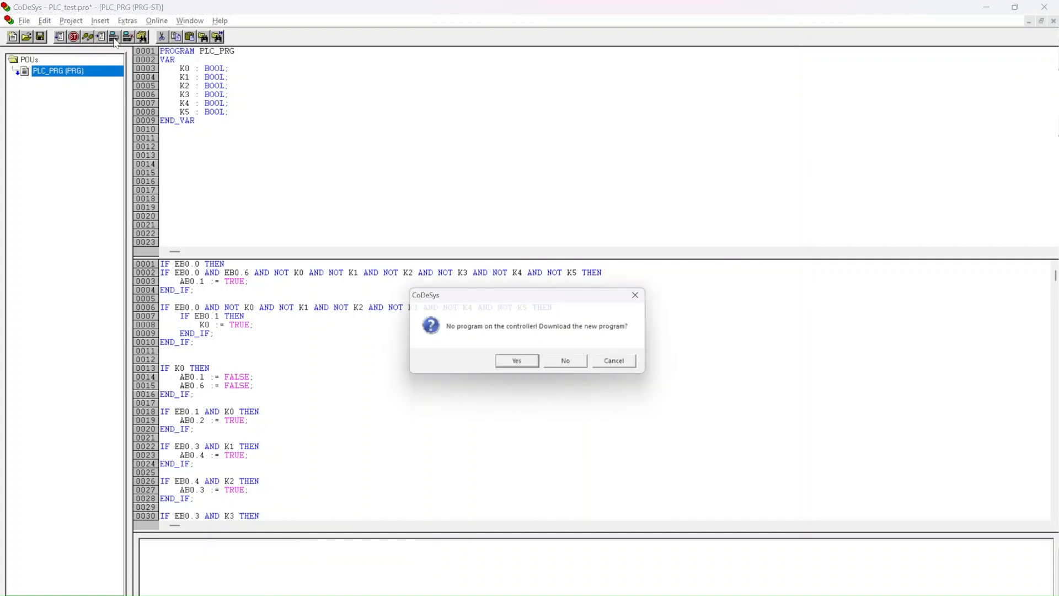
left_click(520, 364)
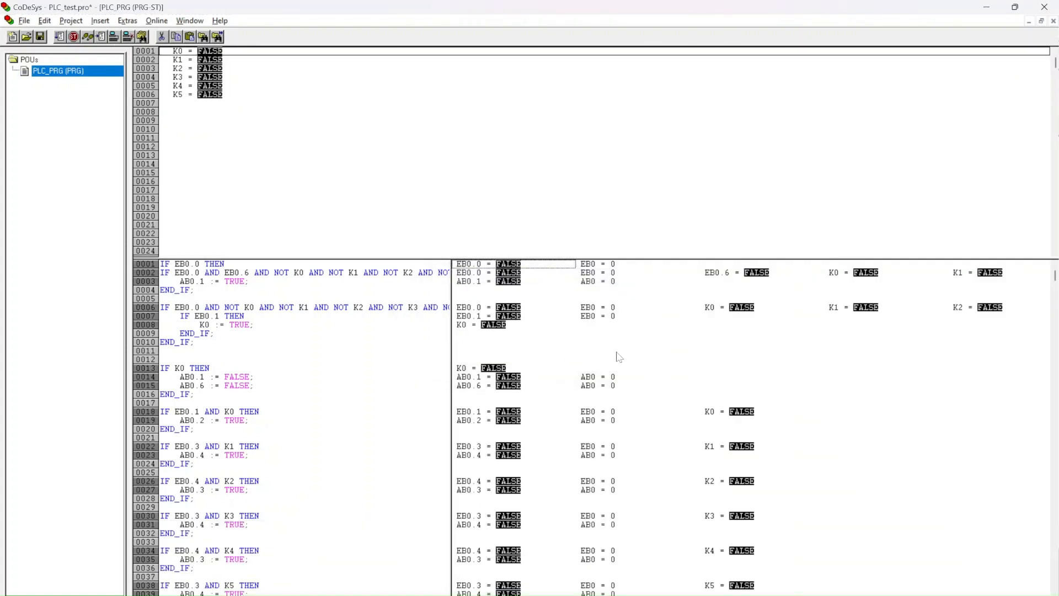
key("alt+Tab")
key("Tab")
key("alt+shift+Tab")
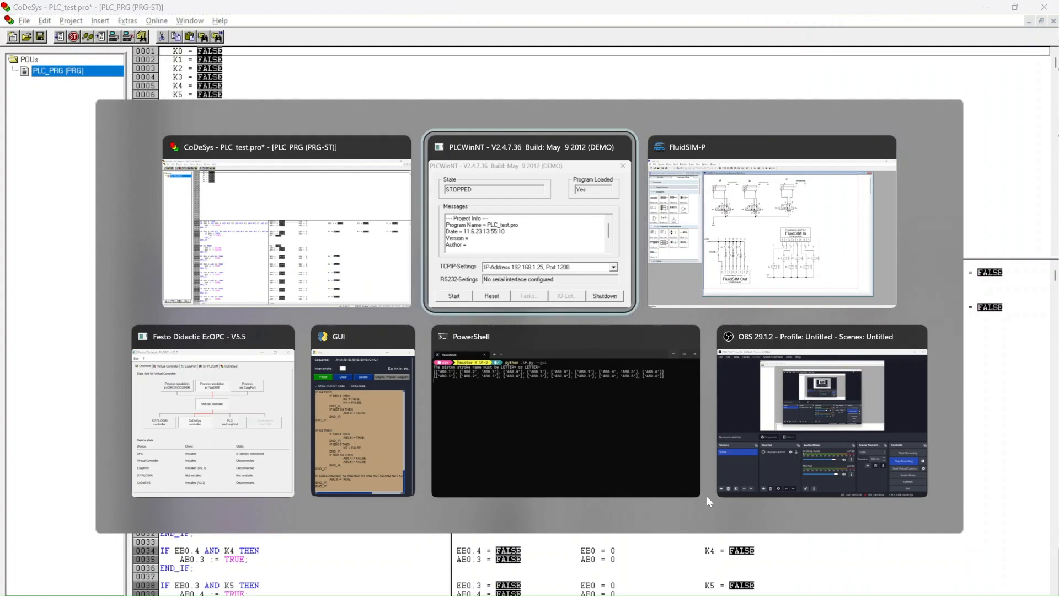
left_click_drag(710, 201, 696, 201)
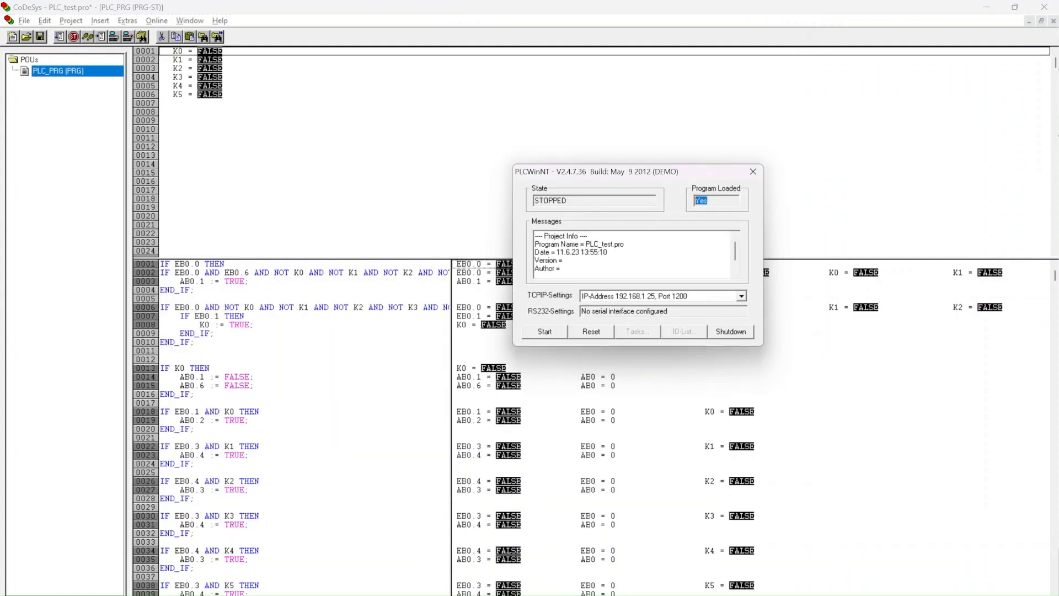
left_click(605, 200)
Step: Launch OPCConfig and append a fourth PLC to the server with the project name PLC_test.pro
key("alt+space")
type("opc")
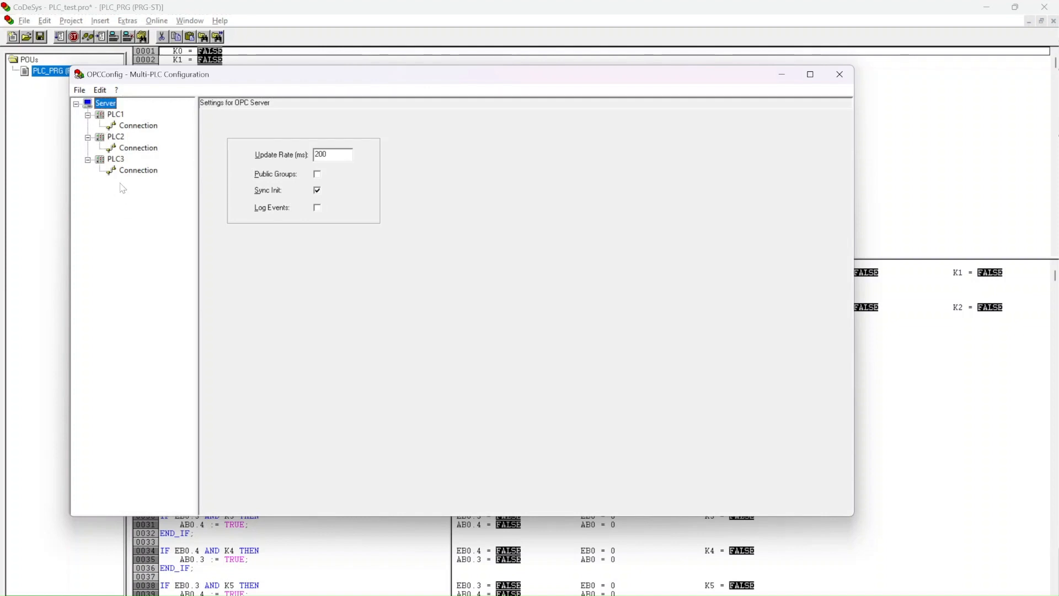
left_click(80, 89)
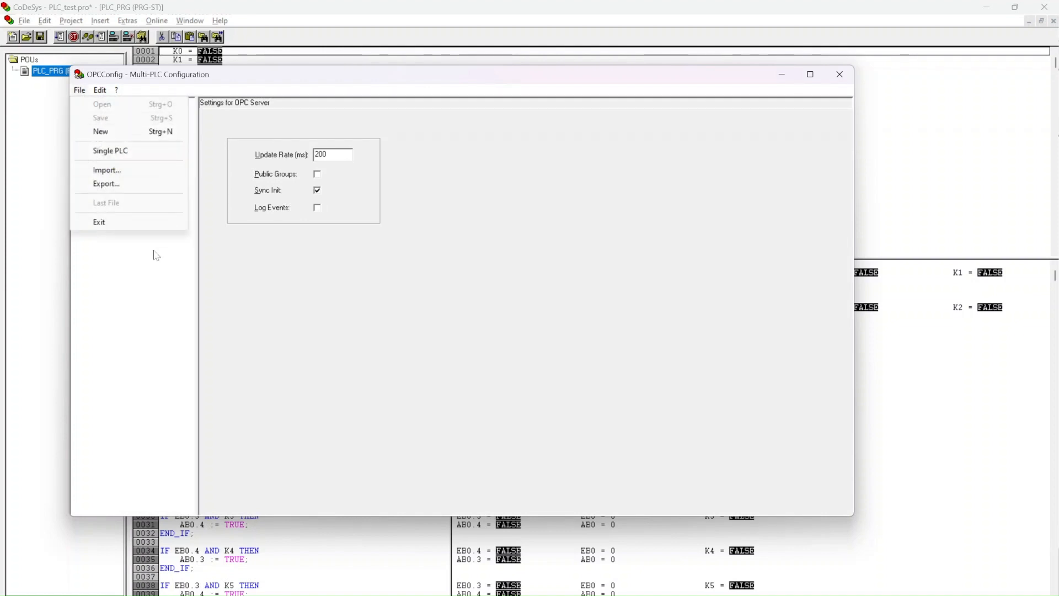
left_click(154, 253)
left_click(100, 90)
left_click(135, 111)
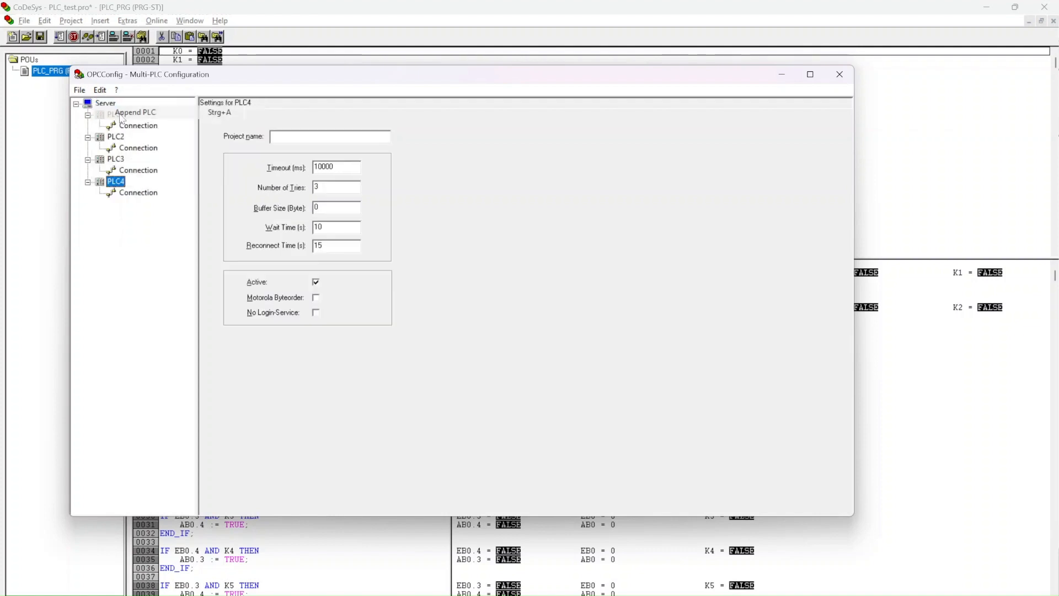
left_click(303, 136)
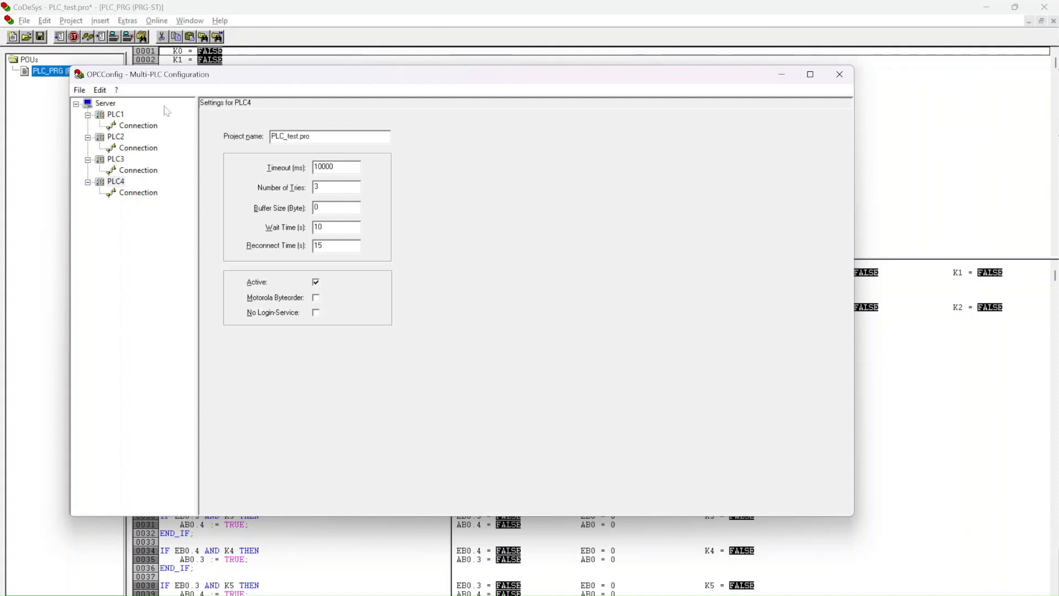
Step: Set the connection of PLC4 to the local gateway's 'localhost' Tcp/Ip channel for PLC_test.pro
left_click(137, 195)
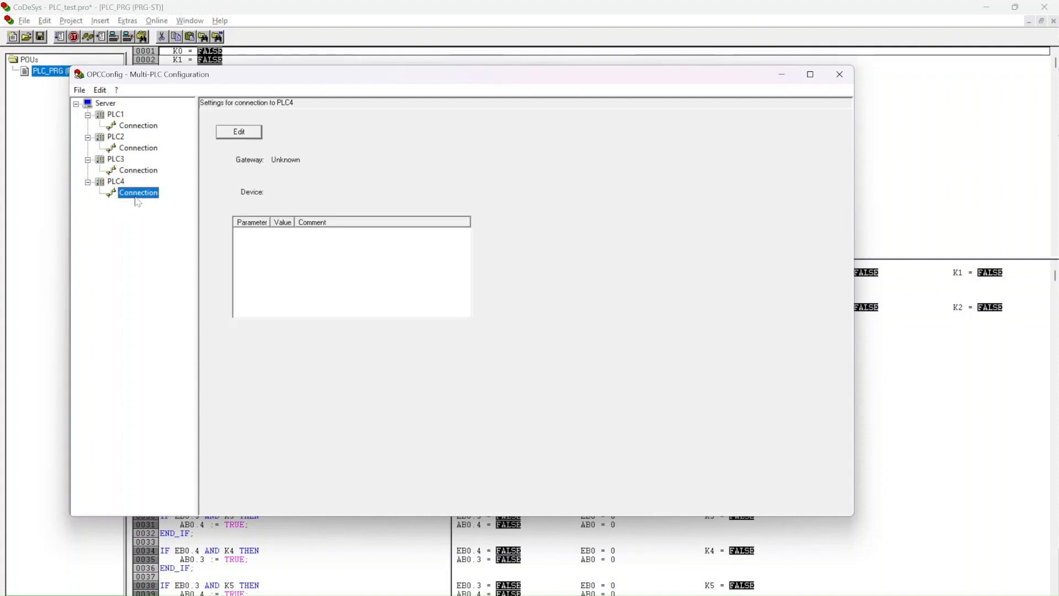
left_click(239, 131)
left_click(415, 270)
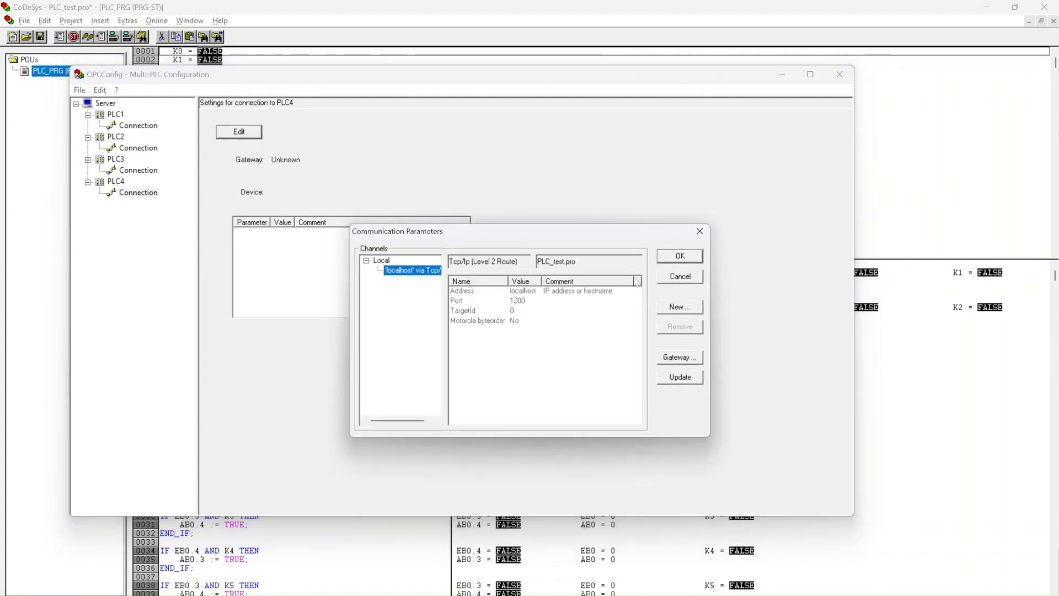
left_click(675, 258)
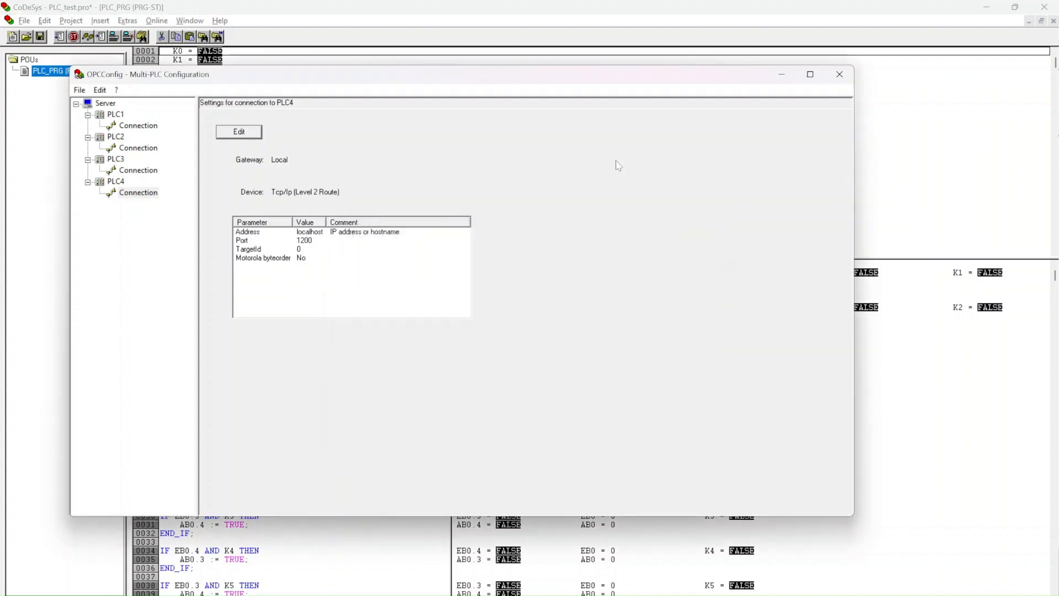
Step: Save the multi-PLC configuration and close OPCConfig
left_click(79, 90)
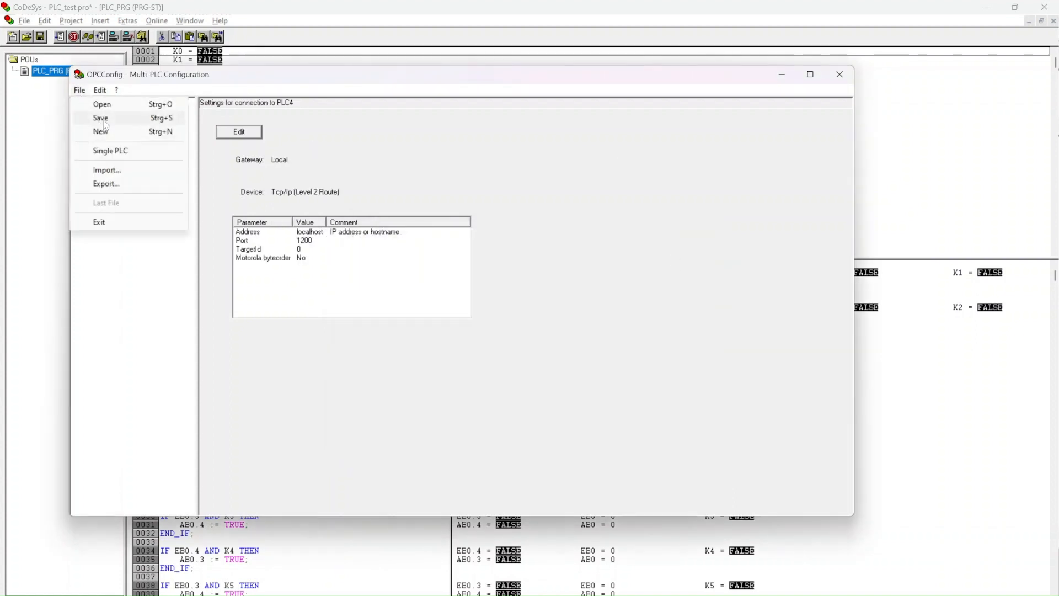
left_click(105, 122)
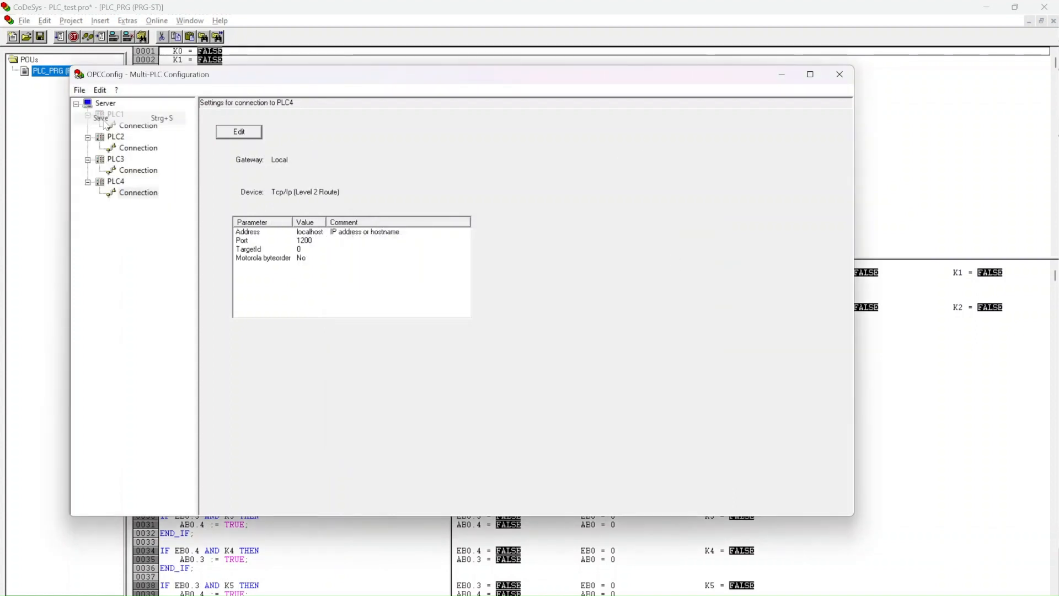
left_click(843, 82)
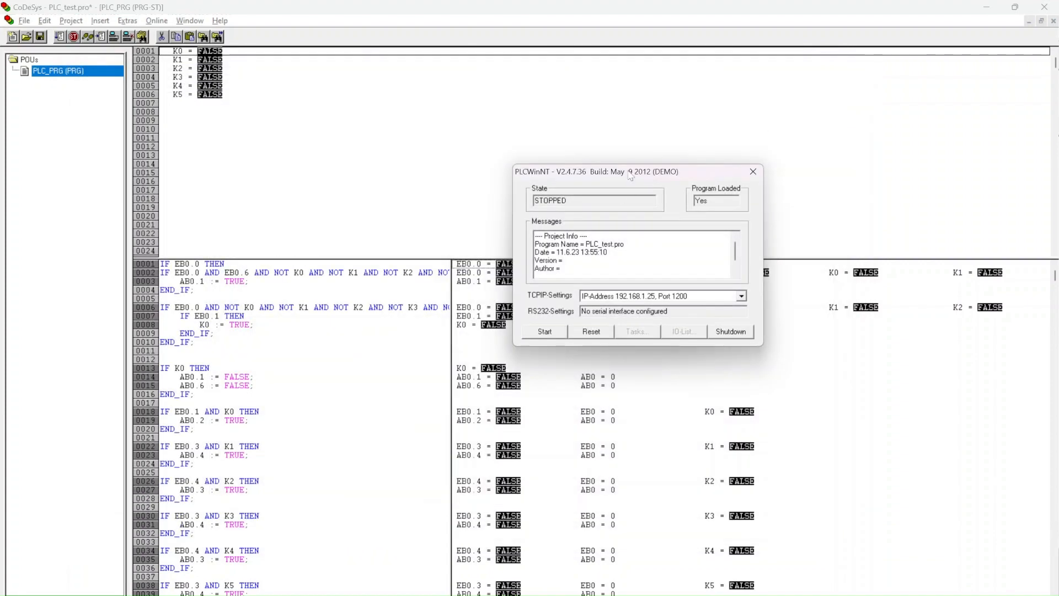
Step: Move the PLCWinNT window aside, switch to FluidSIM, and start simulating the Test_plc.ct circuit
left_click_drag(631, 175, 364, 101)
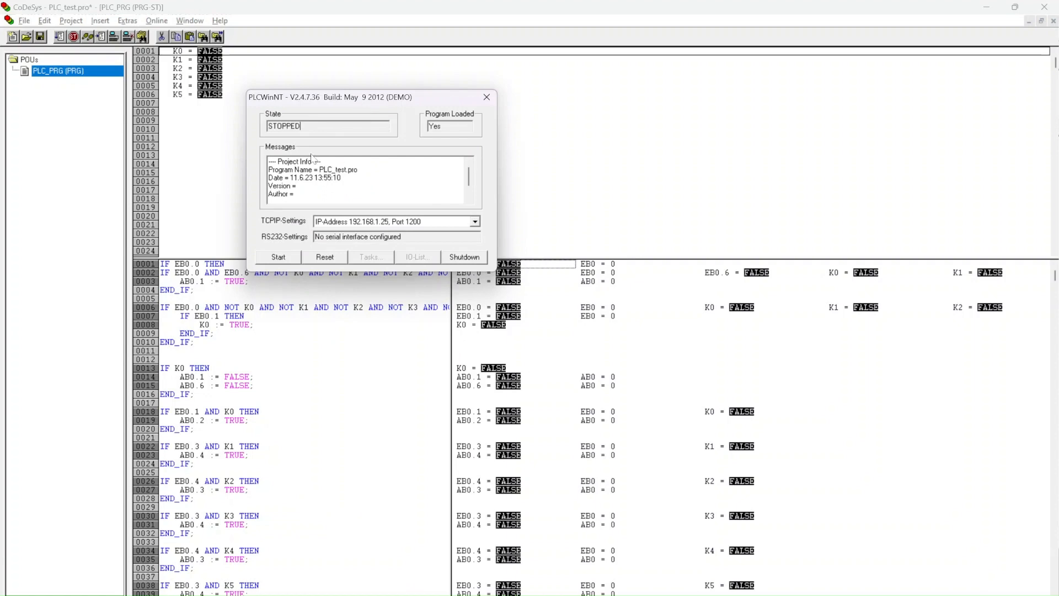
left_click(726, 593)
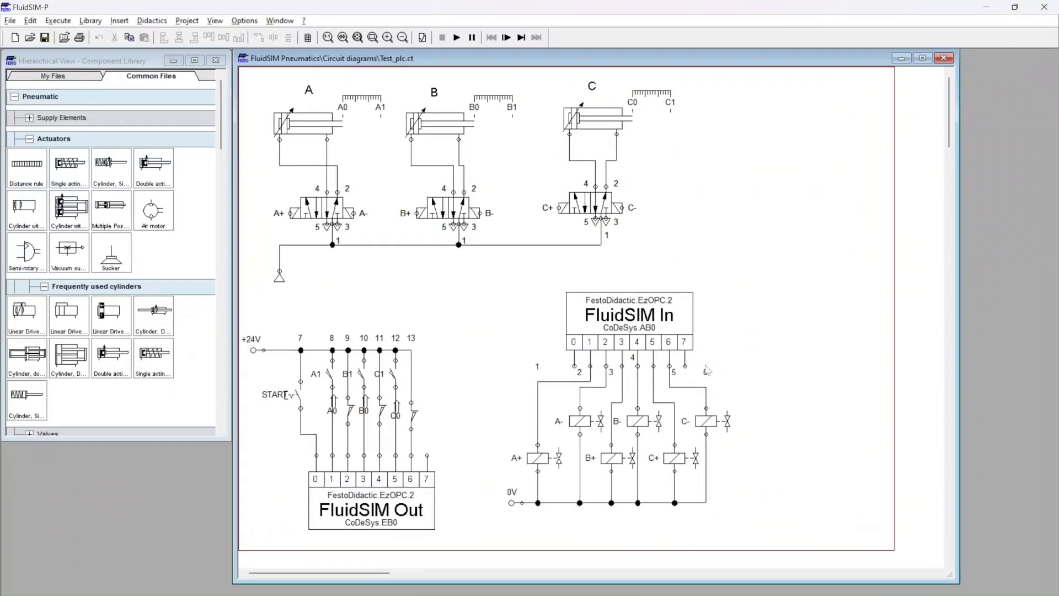
left_click(458, 39)
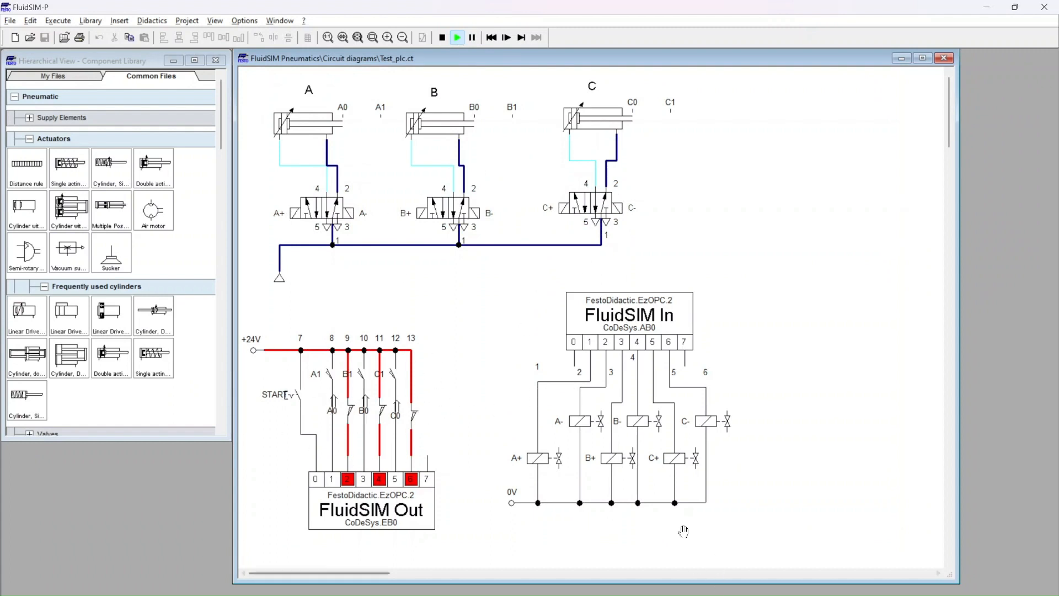
Step: Review the input and output connection comments in the generated PLC ST code against the circuit, and minimize the generator window
key("alt+Tab")
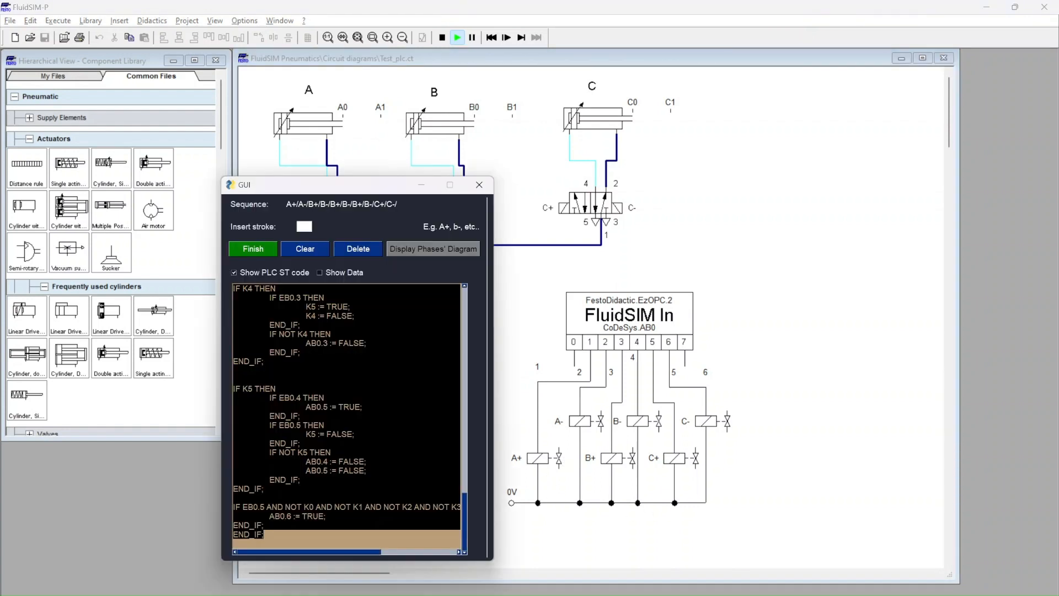
left_click(353, 419)
scroll(353, 419, "up", 20)
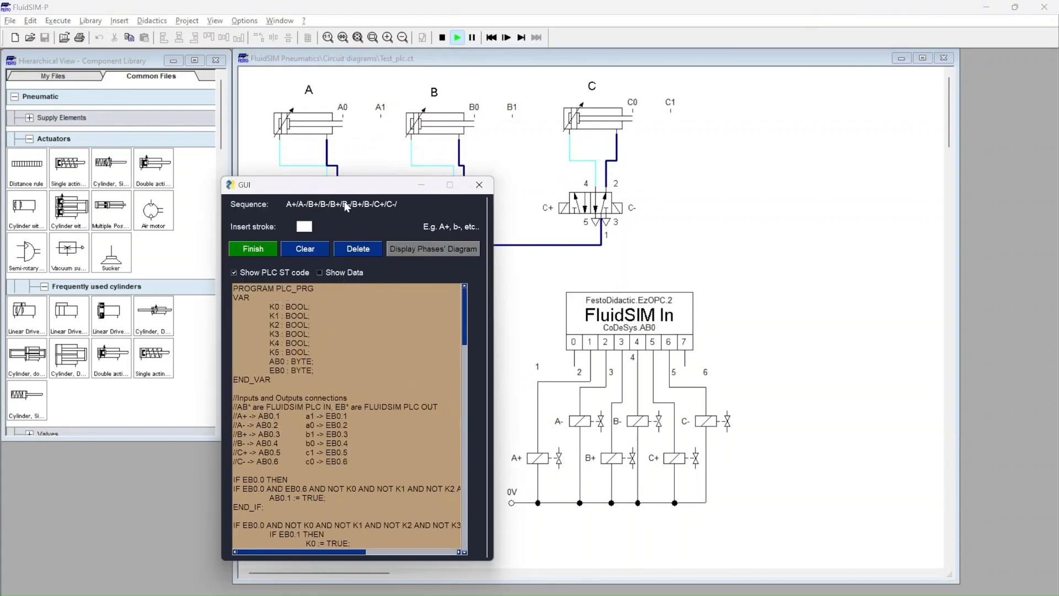
left_click_drag(348, 461, 227, 418)
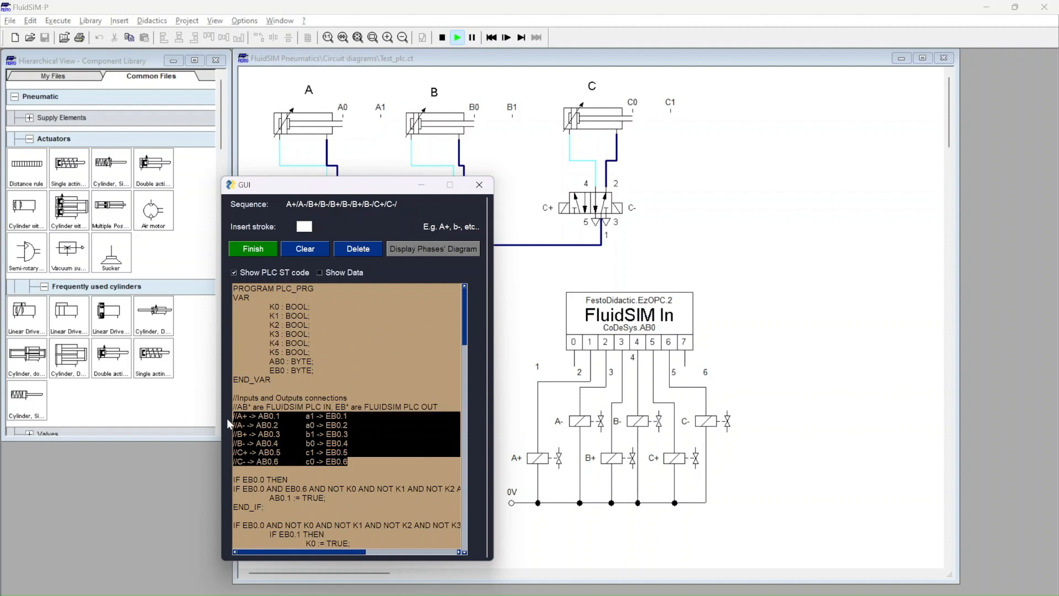
left_click(347, 424)
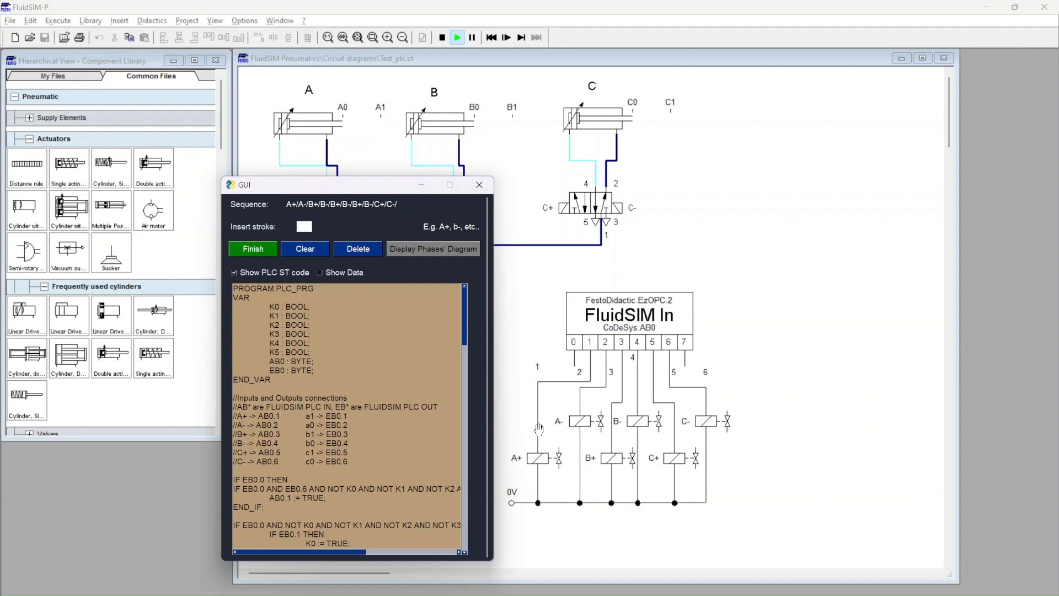
left_click(421, 187)
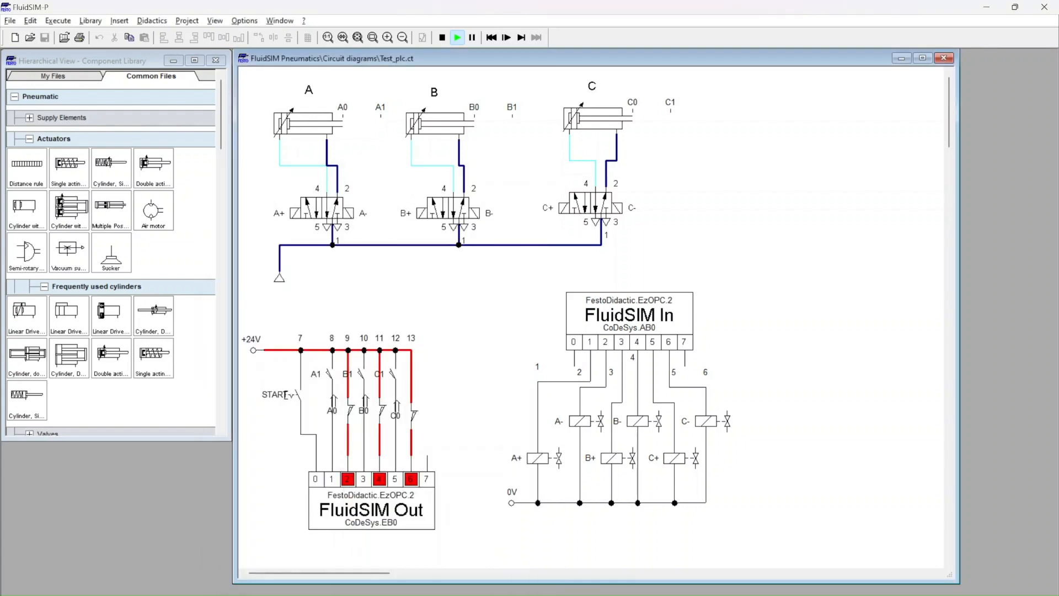
Step: Check the device states and the CoDeSys online I/O display in Festo Didactic EzOPC, and minimize it
left_click(712, 595)
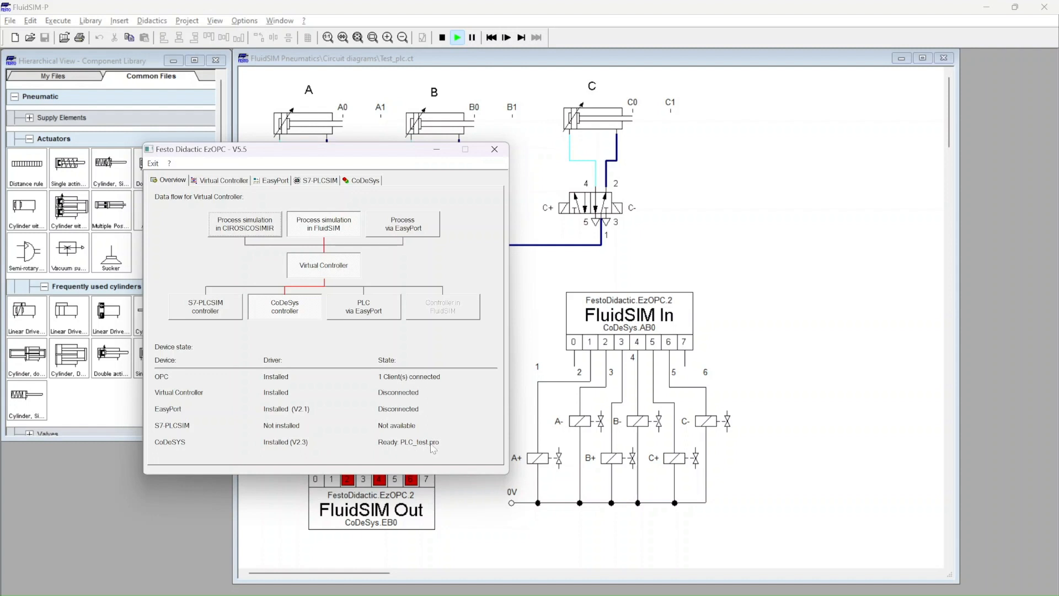
left_click(364, 180)
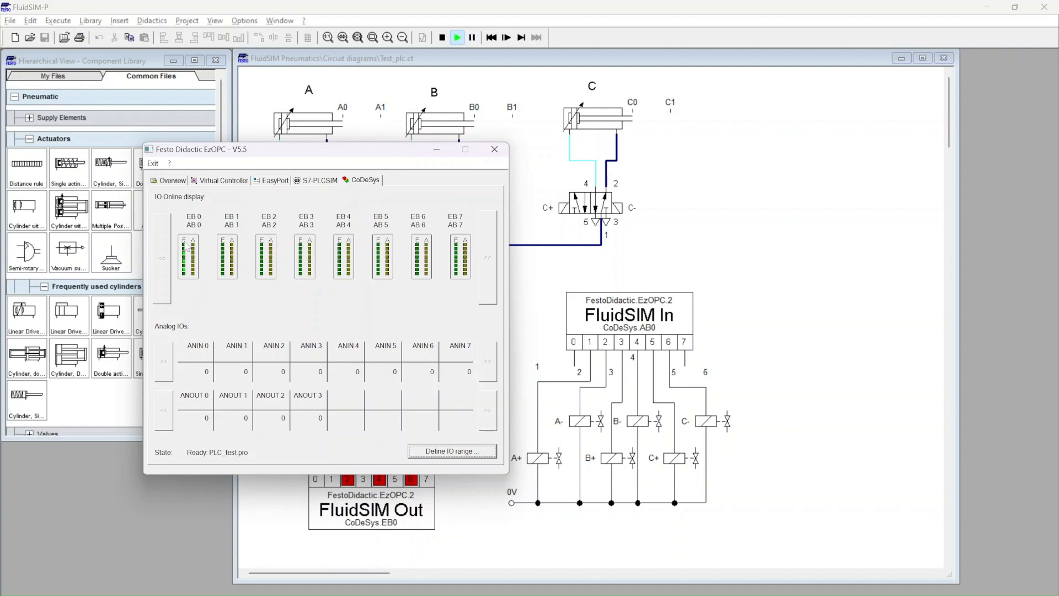
left_click(436, 150)
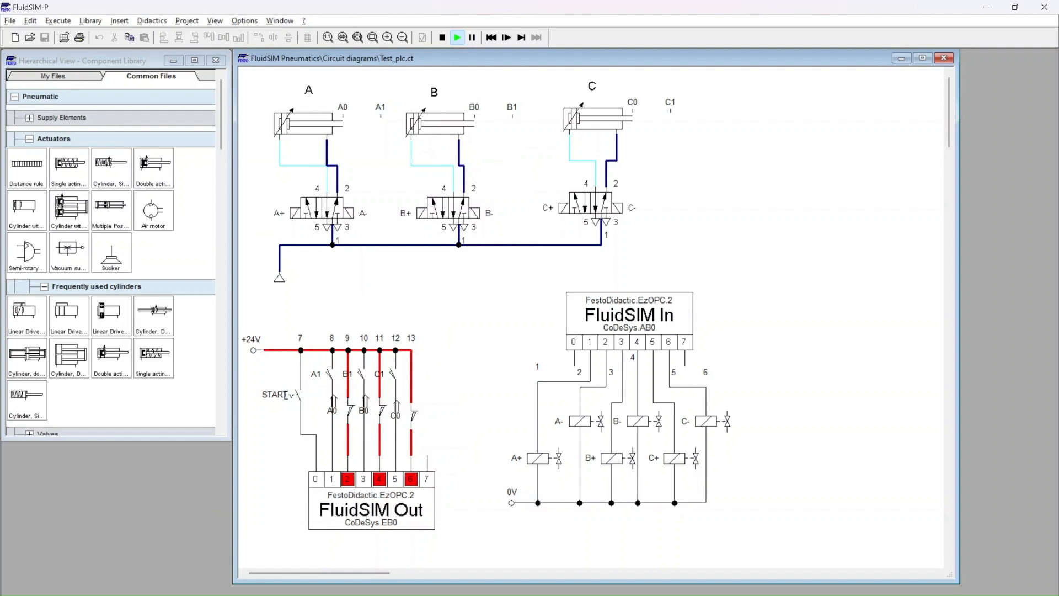
Step: Switch to PLCWinNT and start the PLC with the loaded PLC_test.pro program, confirming the start
key("alt+Tab")
key("alt+Tab")
key("alt+Tab")
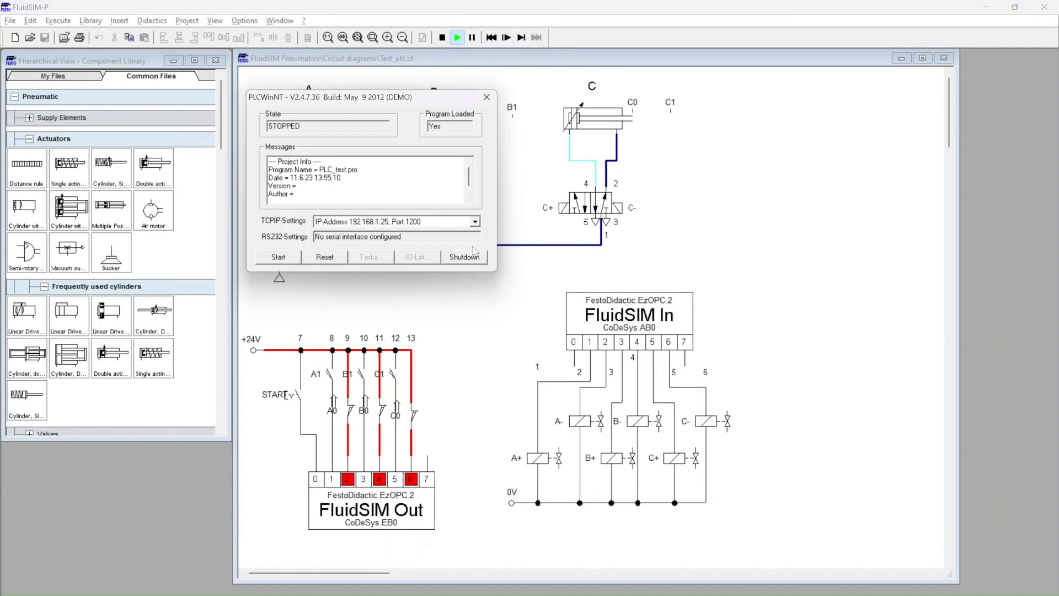
left_click(279, 257)
left_click(520, 366)
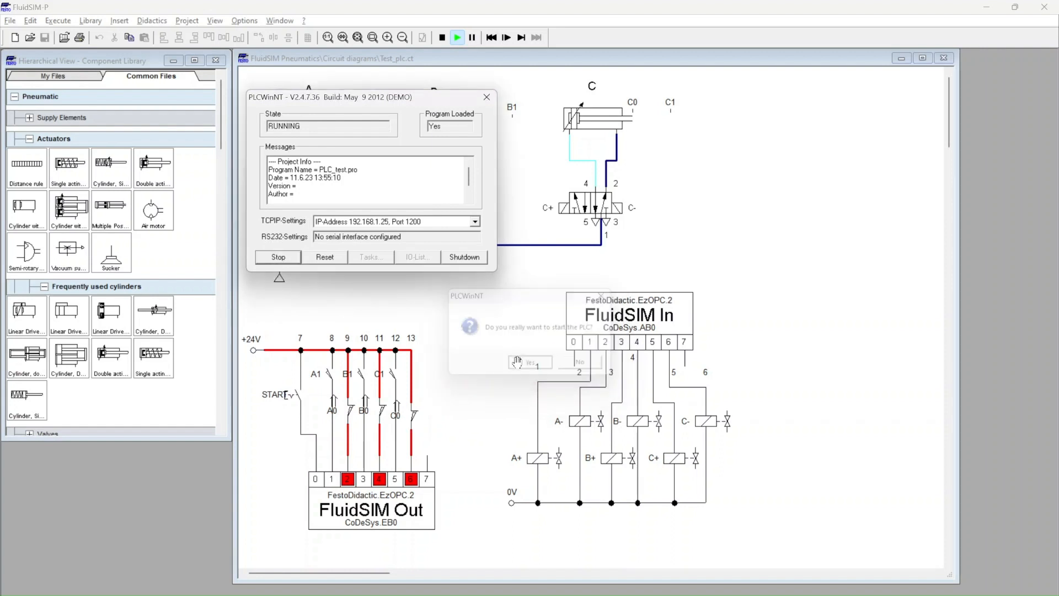
Step: Return to the running FluidSIM circuit and actuate the START switch on the FluidSIM Out block's input 0
left_click(767, 189)
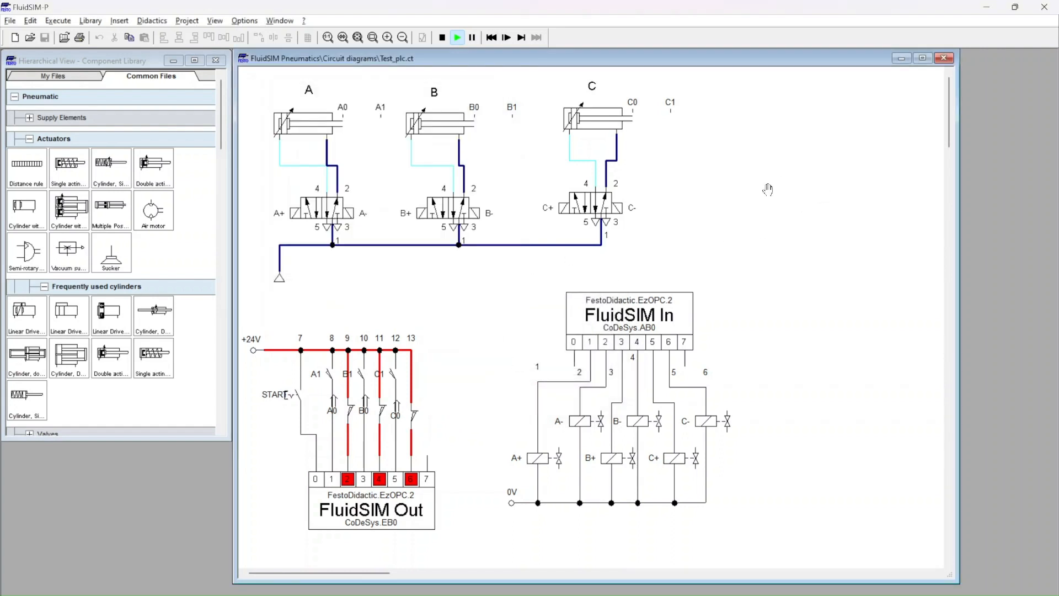
left_click(302, 384)
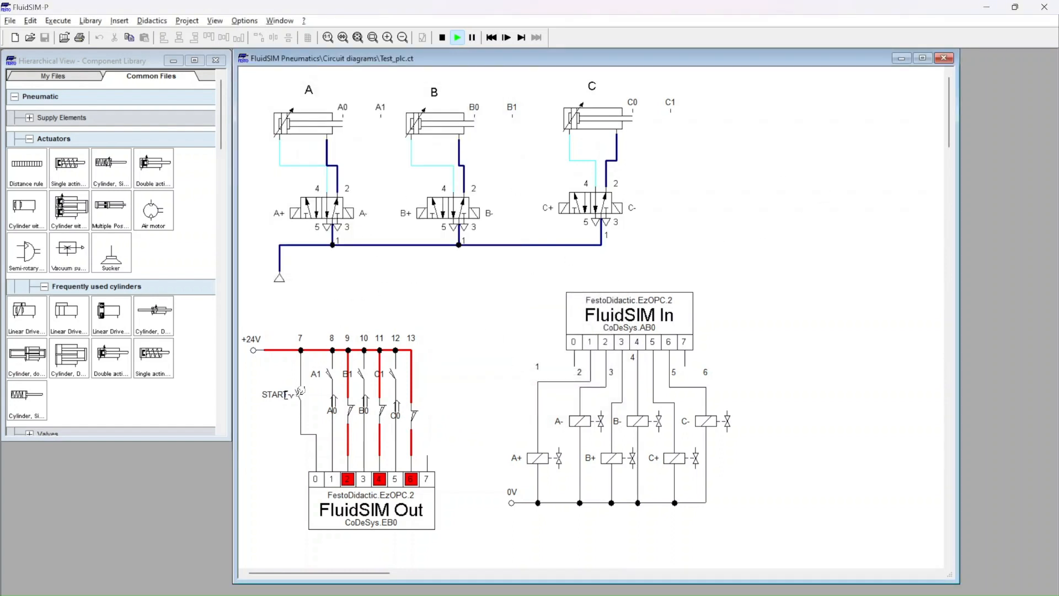